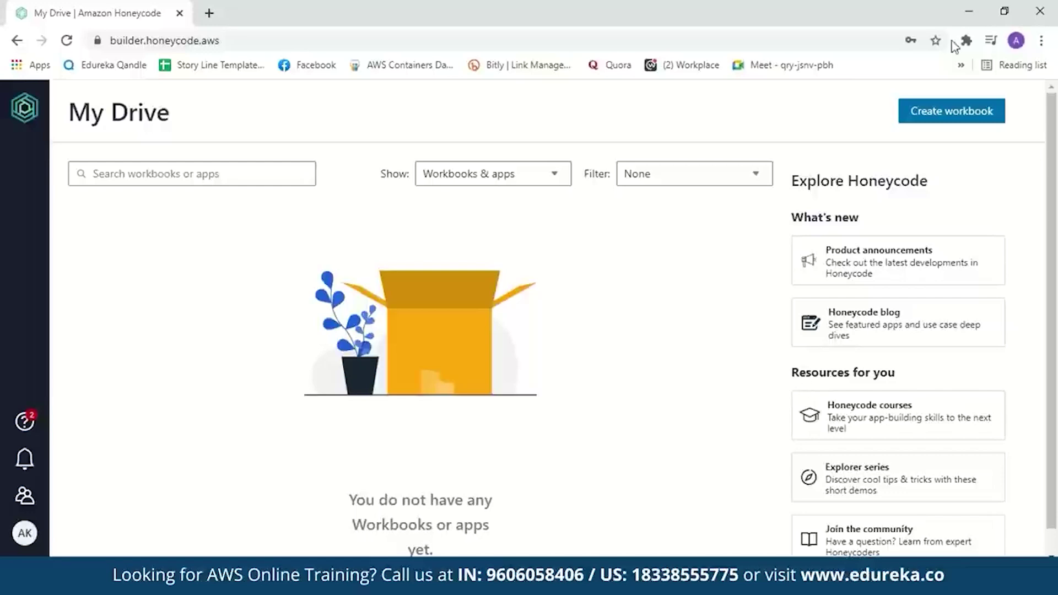
Step: Create a new workbook from scratch named TeamTask
click(924, 117)
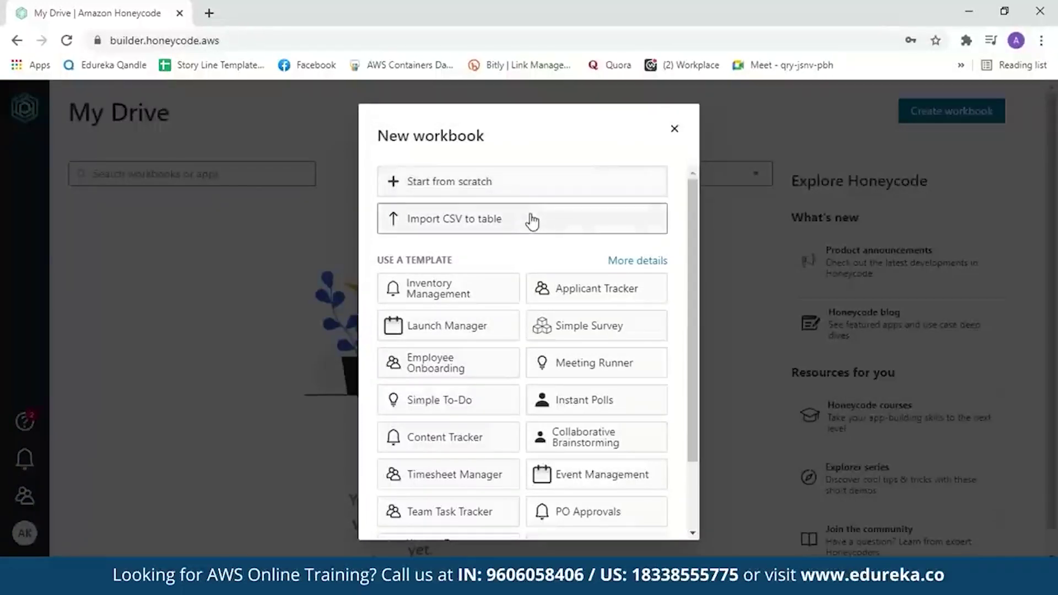
scroll(683, 265, down, 2)
scroll(699, 298, up, 2)
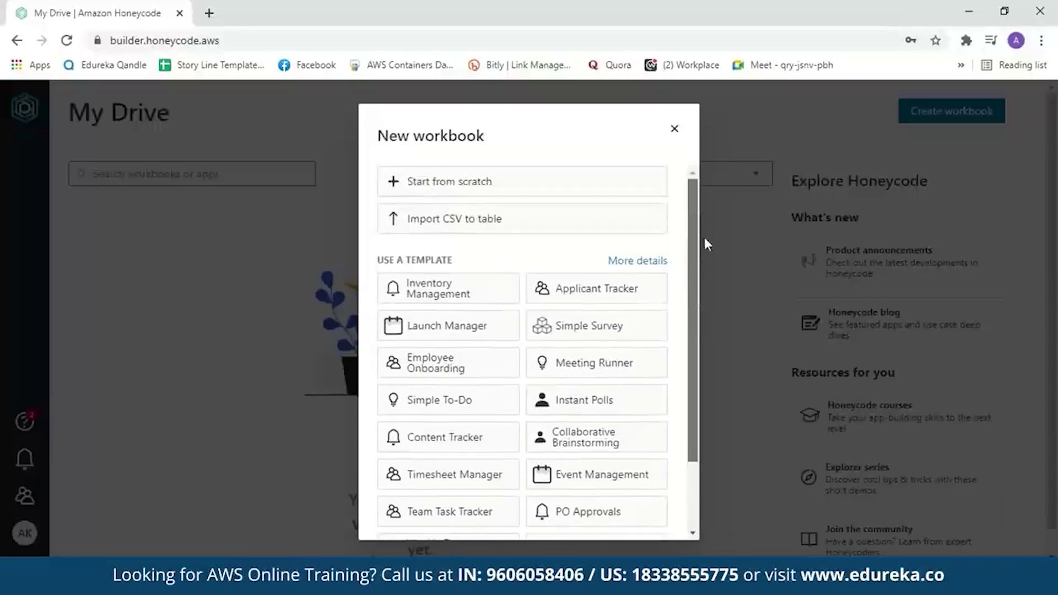
click(579, 185)
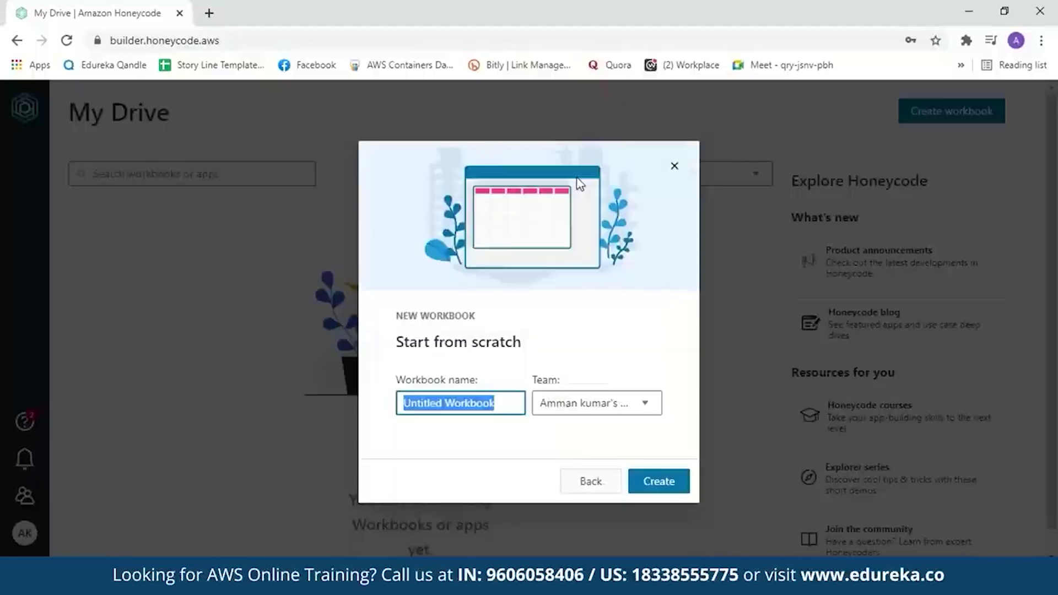
key(BackSpace)
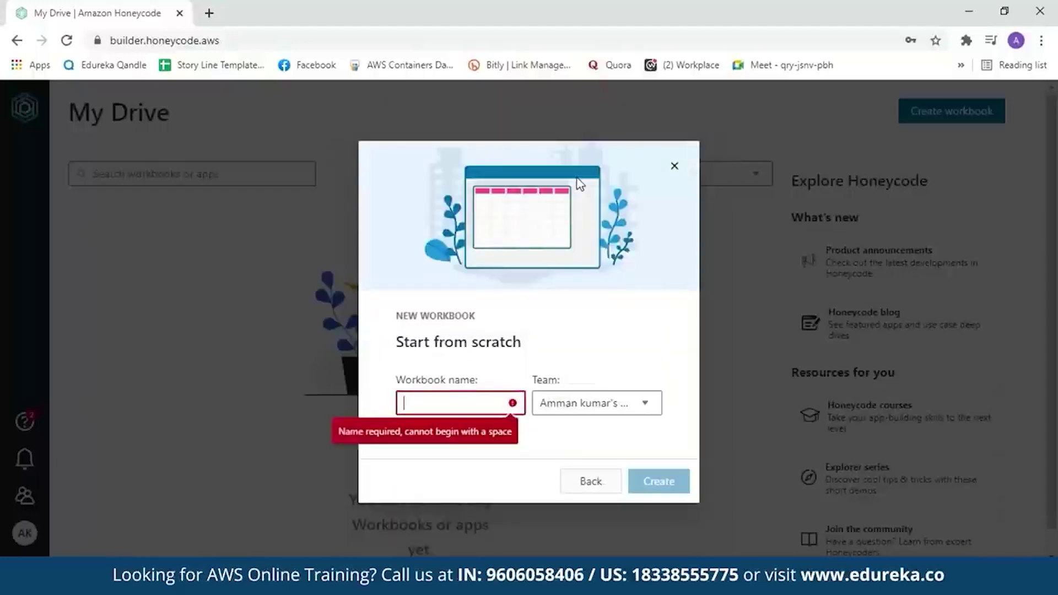
text(TeamTask)
click(660, 489)
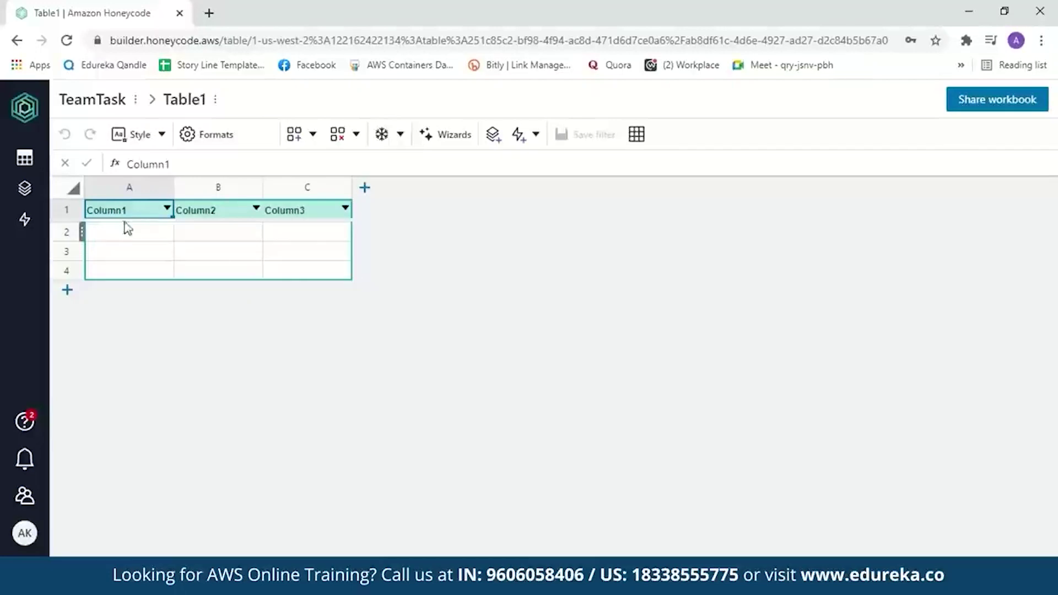
Step: Rename the first three column headers to Sl No., Name of the task and Assigned to
double_click(137, 212)
key(BackSpace)
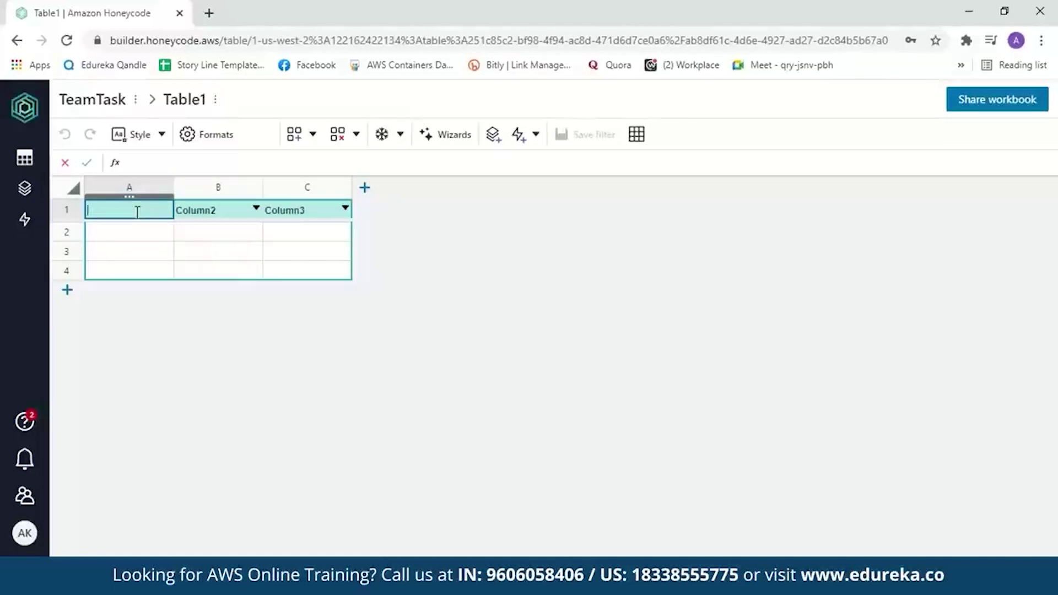
text(Sl No.)
double_click(213, 209)
key(BackSpace)
key(BackSpace)
key(BackSpace)
key(BackSpace)
key(BackSpace)
key(BackSpace)
key(BackSpace)
text(Name of the task)
double_click(301, 210)
key(BackSpace)
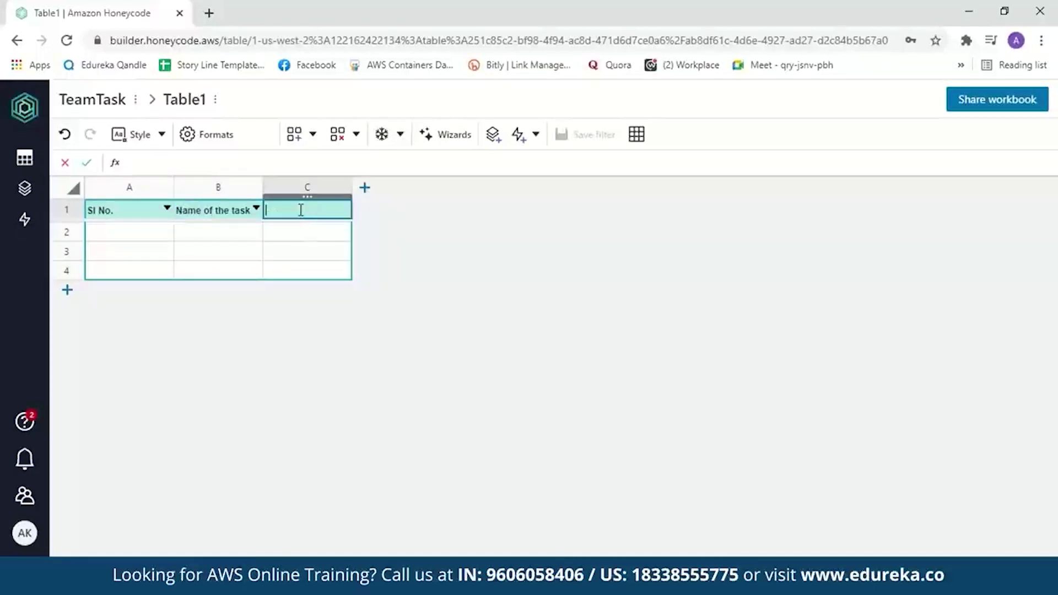
text(Assigned to)
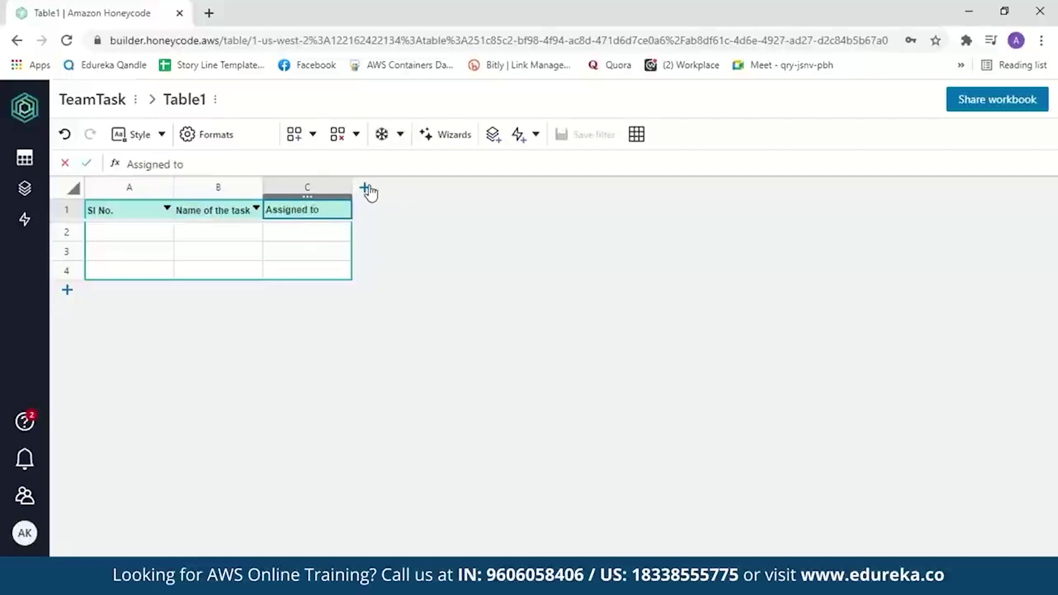
Step: Add a fourth column to the table and name it Status
click(365, 188)
double_click(406, 209)
key(BackSpace)
key(BackSpace)
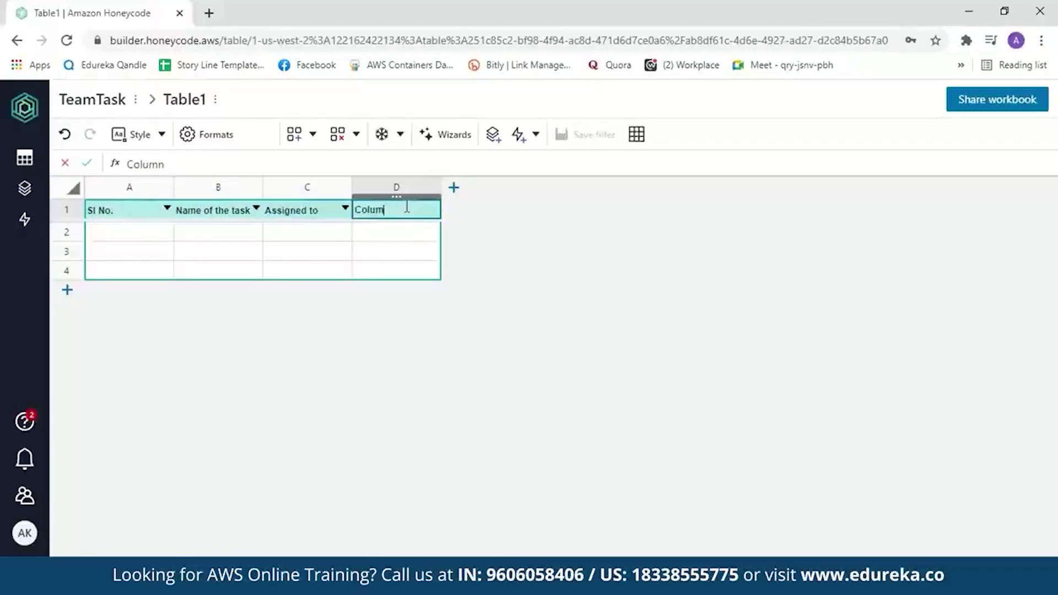
key(BackSpace)
key(BackSpace)
key(BackSpace)
key(BackSpace)
key(BackSpace)
text(Status)
Step: Add a fifth column to the table and name it Start Date
click(453, 187)
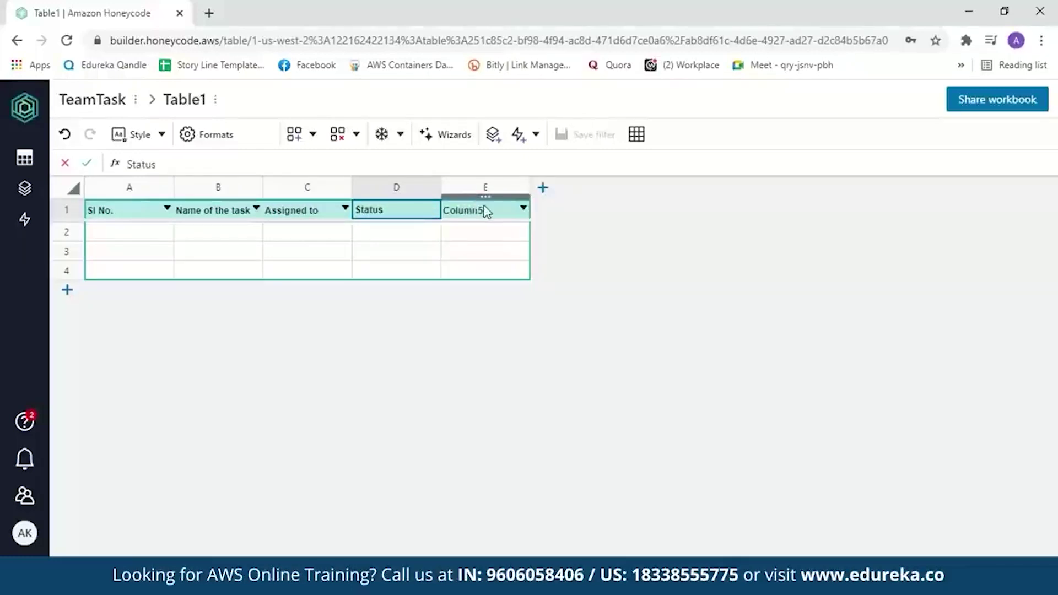
click(486, 211)
key(BackSpace)
key(BackSpace)
key(BackSpace)
key(BackSpace)
key(BackSpace)
key(BackSpace)
key(BackSpace)
text(Start Date)
Step: Add a sixth column to the table and name it Deadline
click(543, 187)
click(579, 210)
key(BackSpace)
key(BackSpace)
key(BackSpace)
key(BackSpace)
key(BackSpace)
key(BackSpace)
key(BackSpace)
text(Deadline)
key(Return)
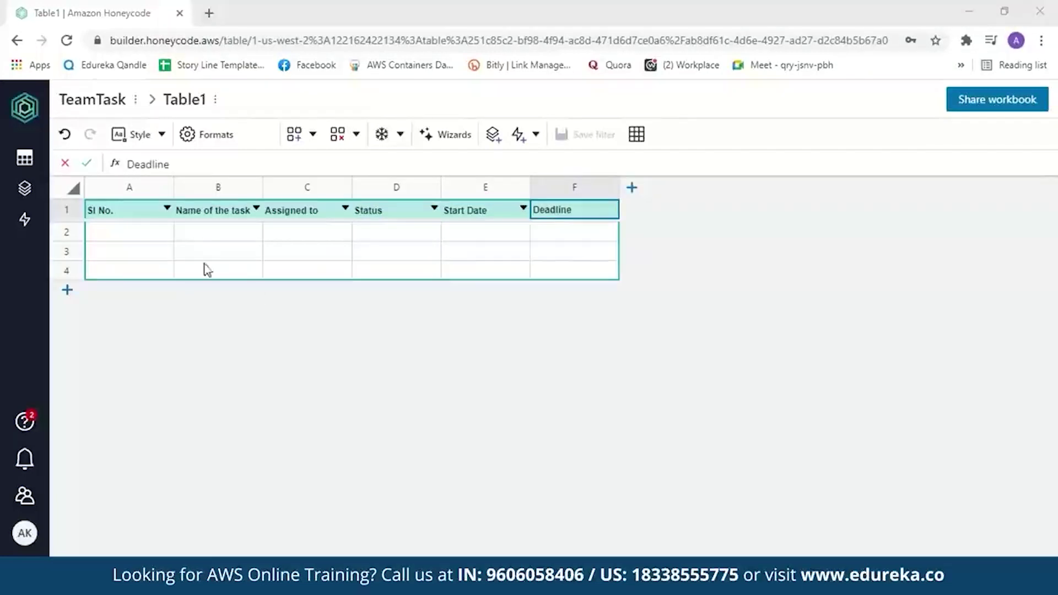
Step: Start the first task record with serial number 1, task name Amazon Honeycode and the assignee's first name
click(142, 238)
text(1)
key(Tab)
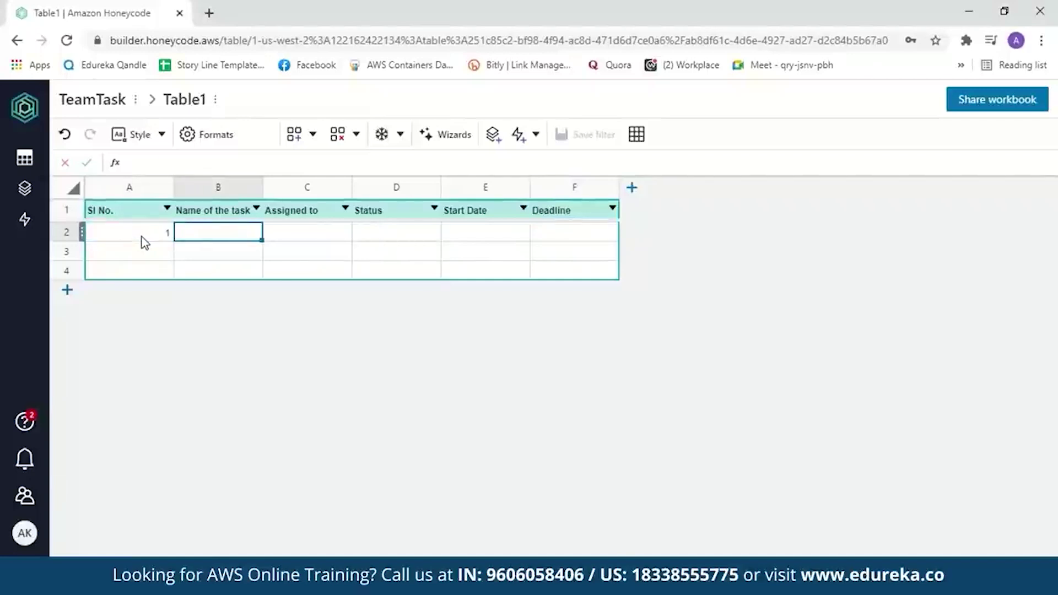
text(Amazo)
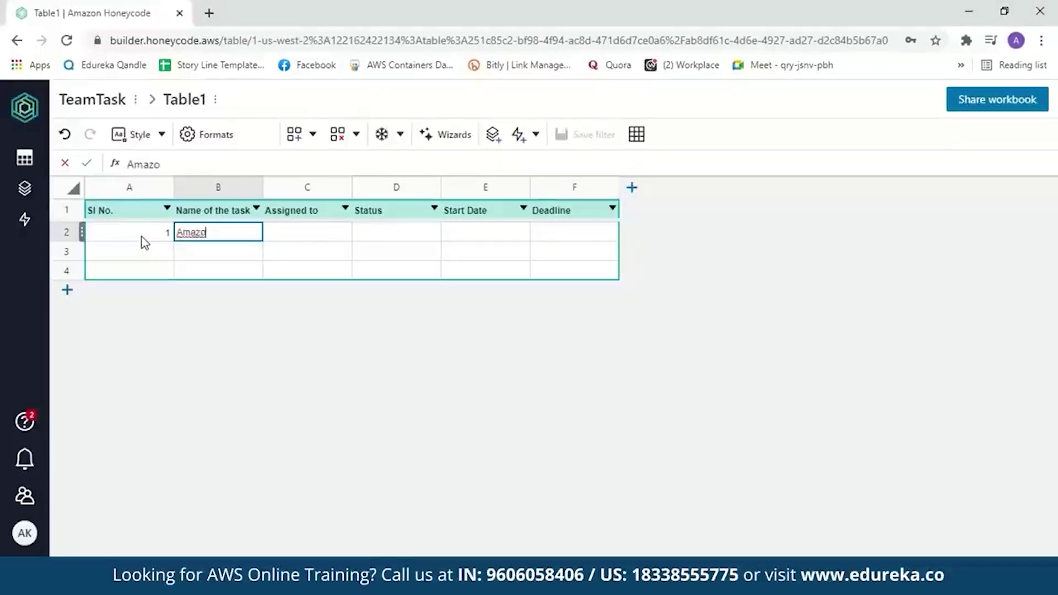
text(n Honeycode)
key(Tab)
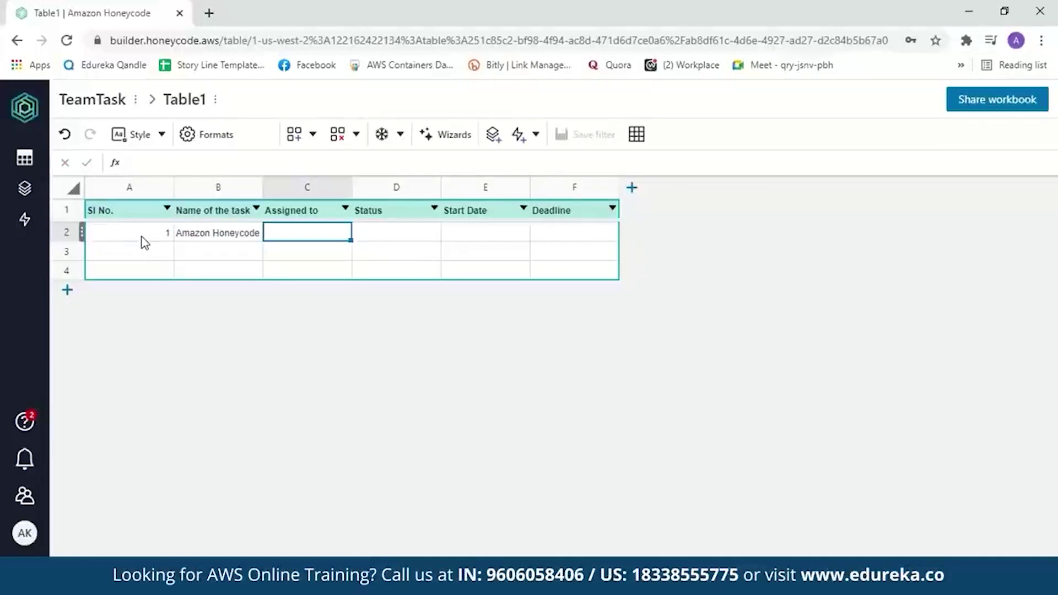
text(Amman)
key(Tab)
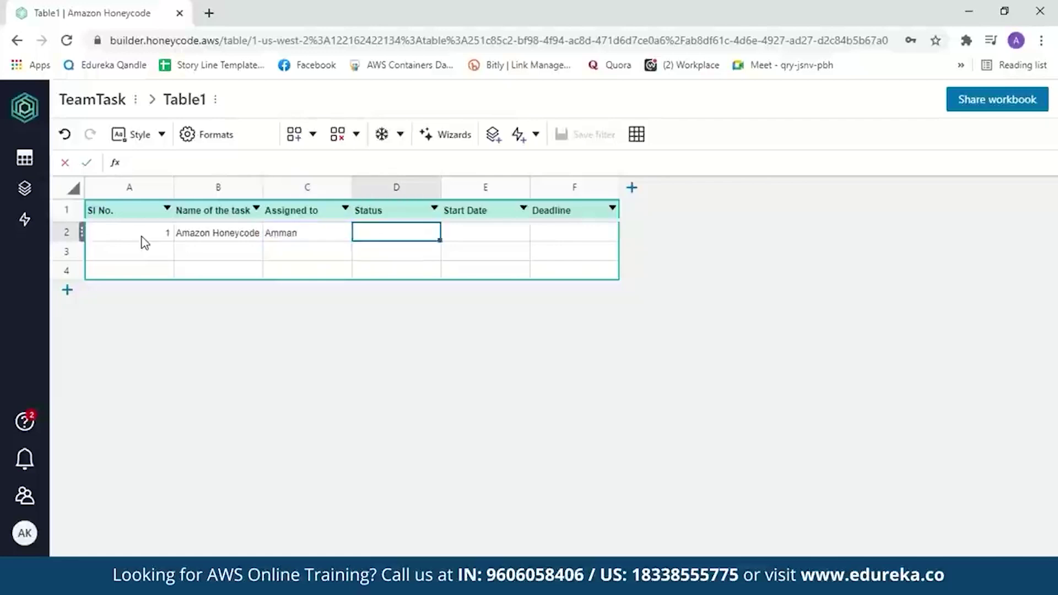
Step: Complete the Amazon Honeycode record with status Pending, start date 10/04/2021 and deadline 17/04/2021
text(Pending)
key(Tab)
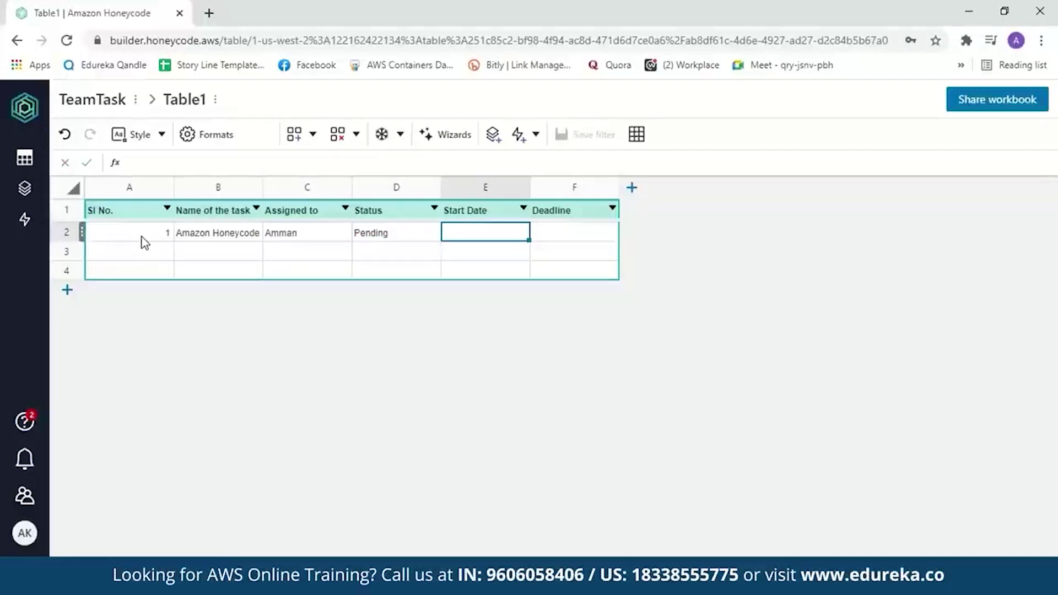
text(10/04/2021)
key(Tab)
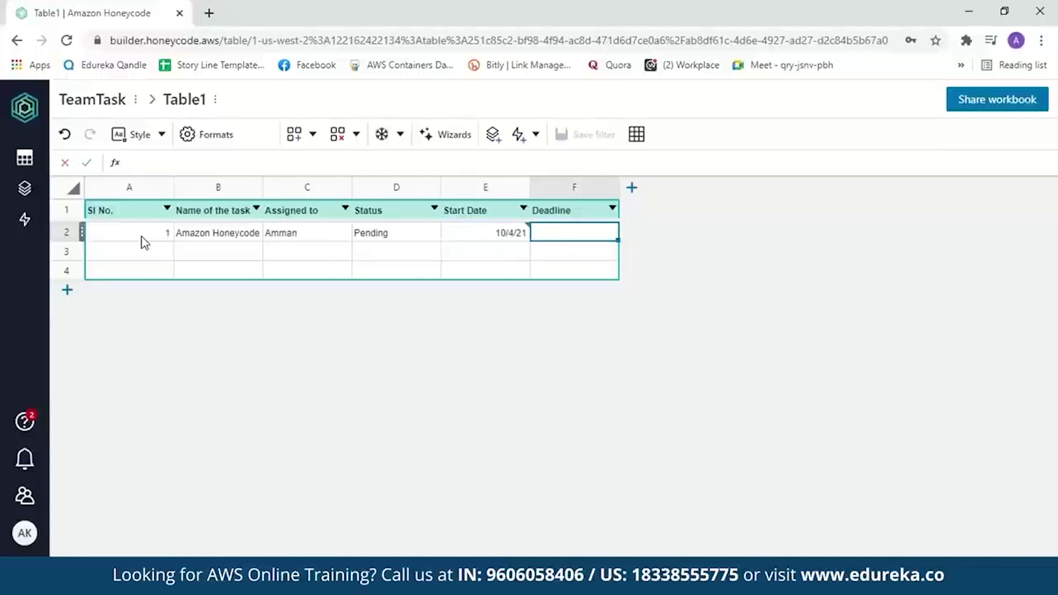
text(17/0)
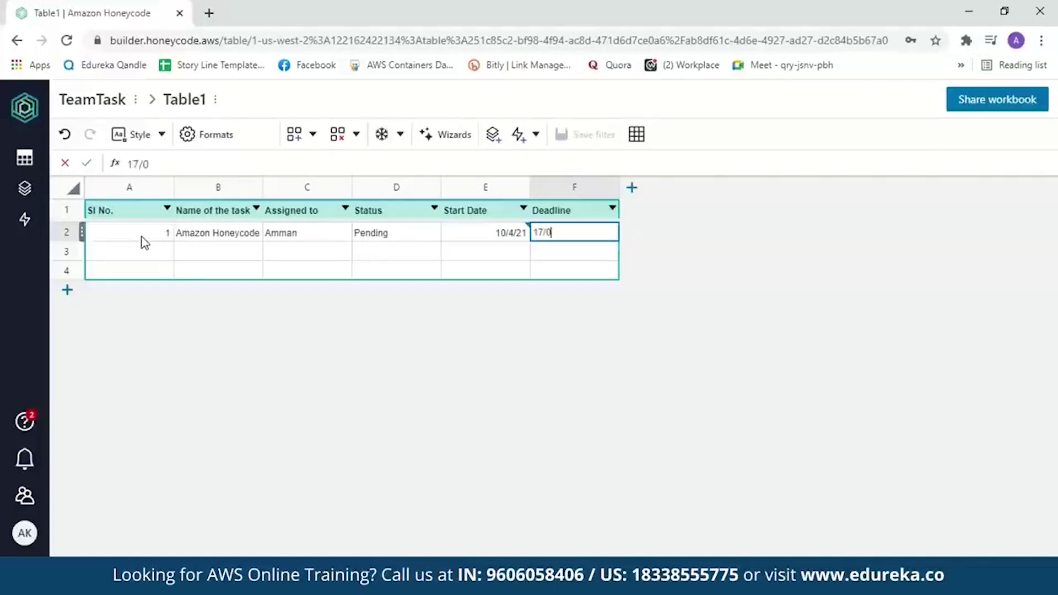
text(4/2021)
Step: Set the Start Date column's format to Date
click(464, 232)
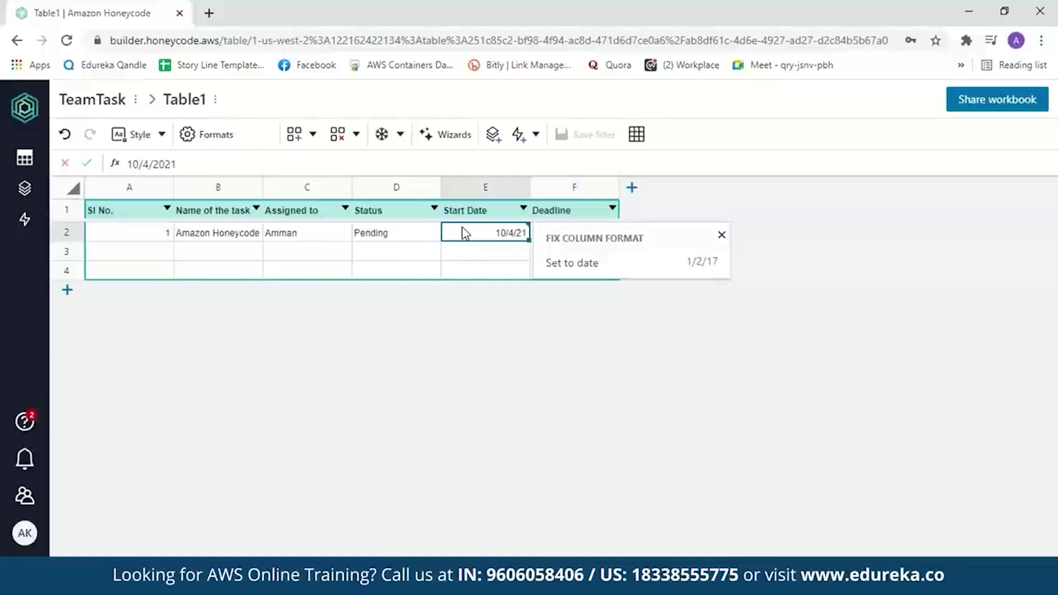
click(226, 138)
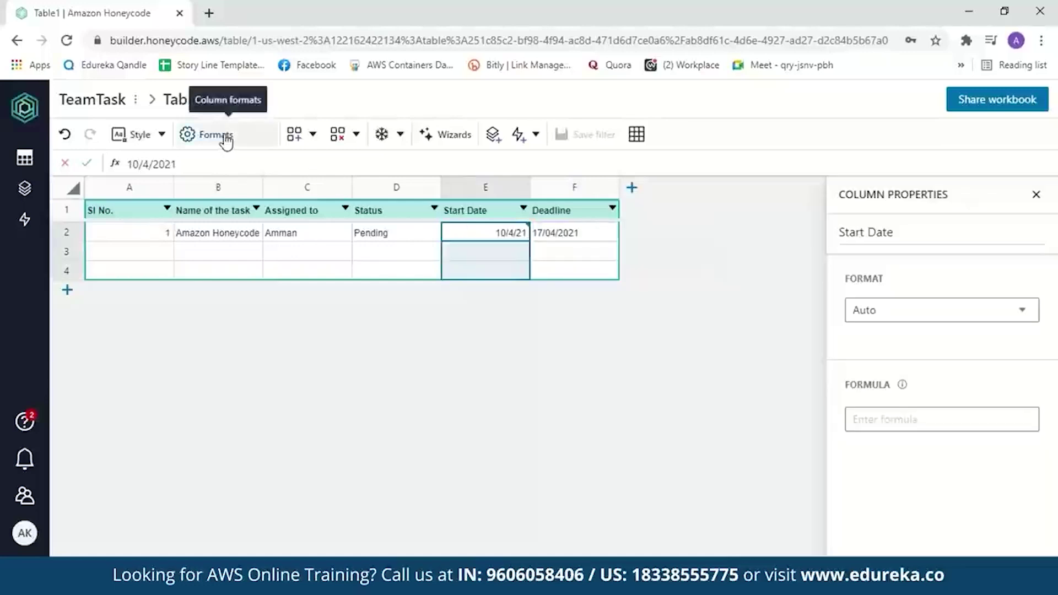
click(1024, 319)
click(910, 512)
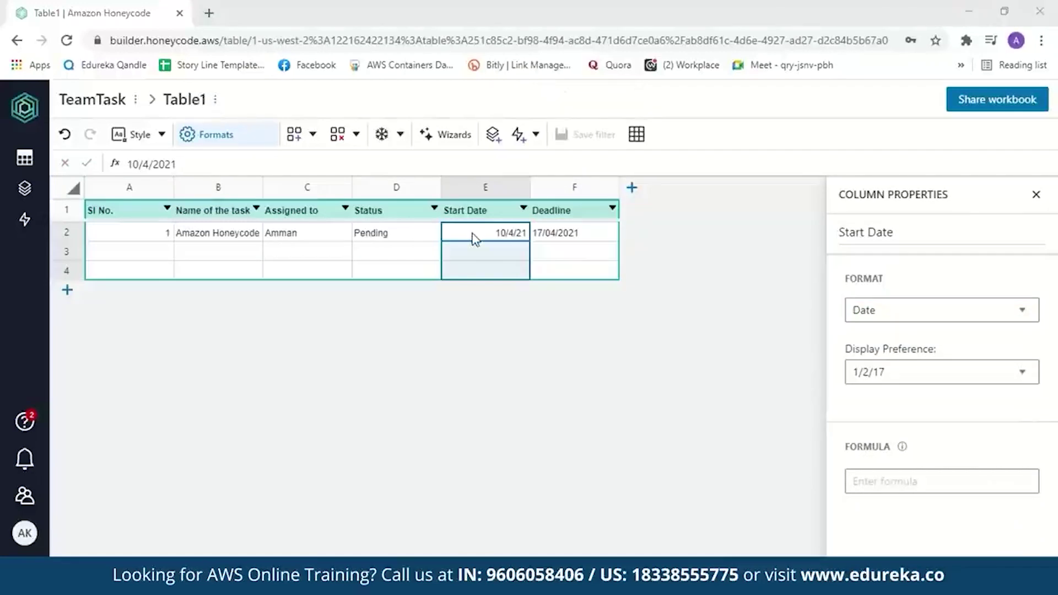
Step: Set the Deadline column's format to Date
click(594, 213)
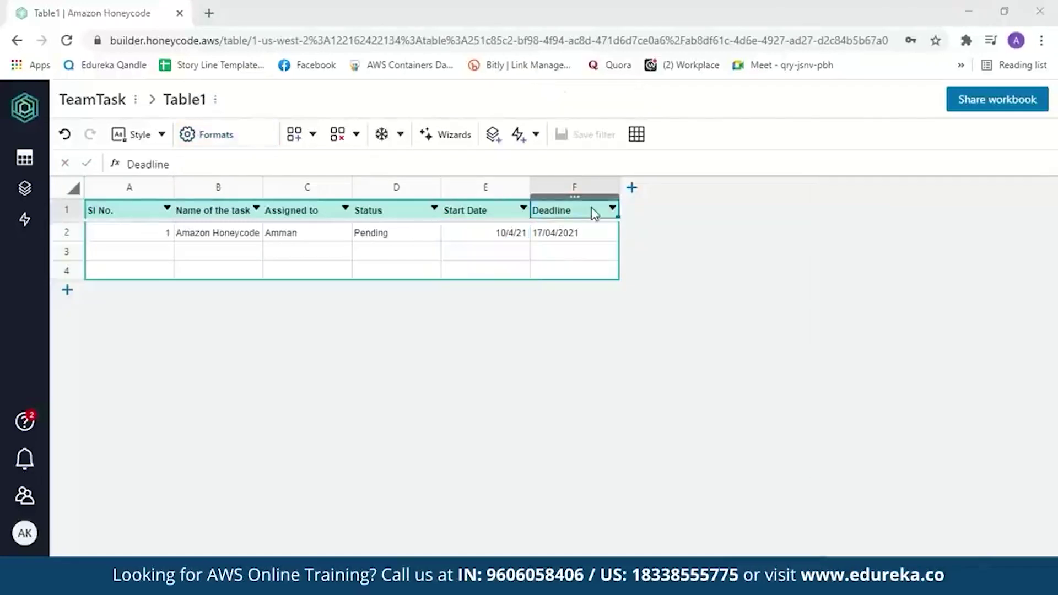
click(224, 141)
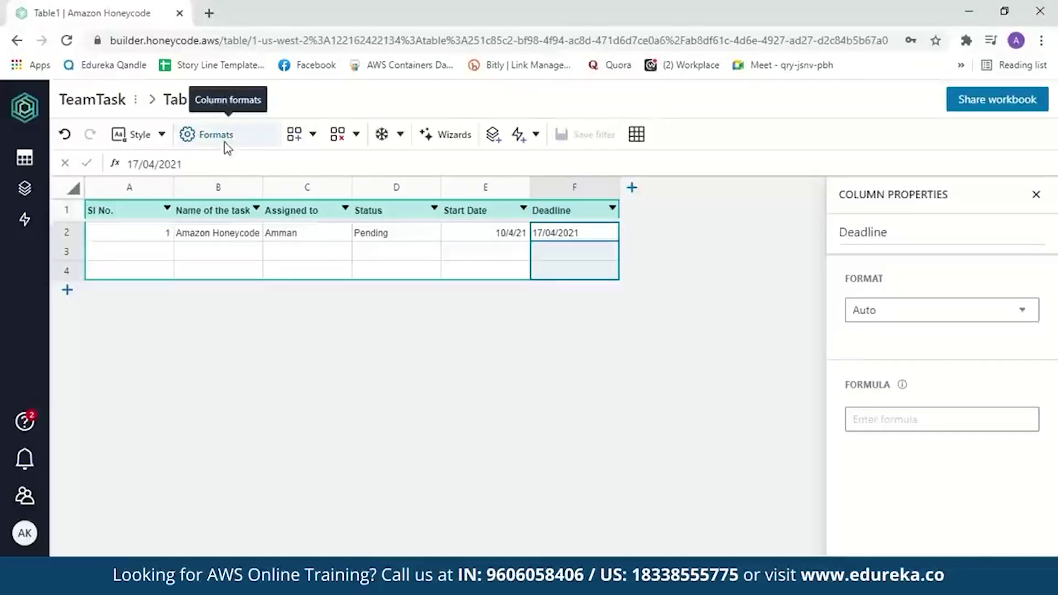
click(1020, 312)
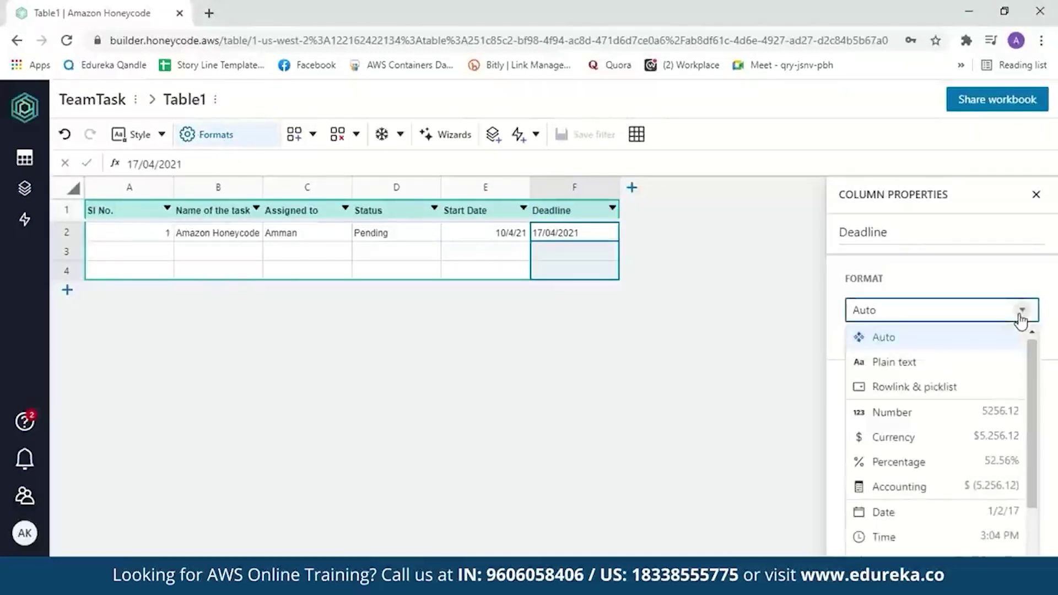
scroll(1031, 388, down, 1)
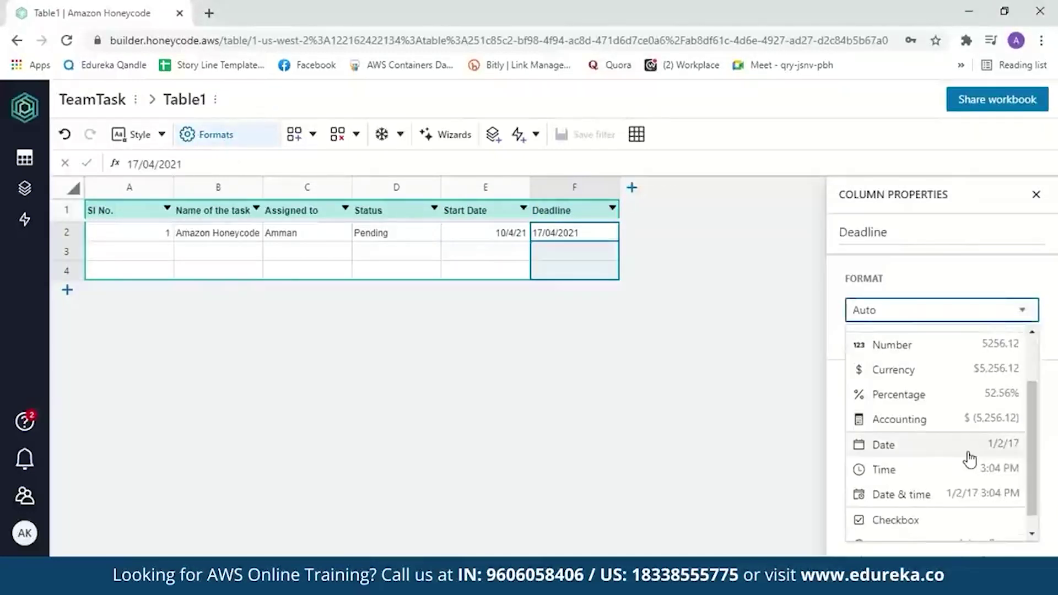
click(969, 456)
Step: Start the second task record with serial number 2, task name Amazon EC2 and the assignee's first name
click(122, 255)
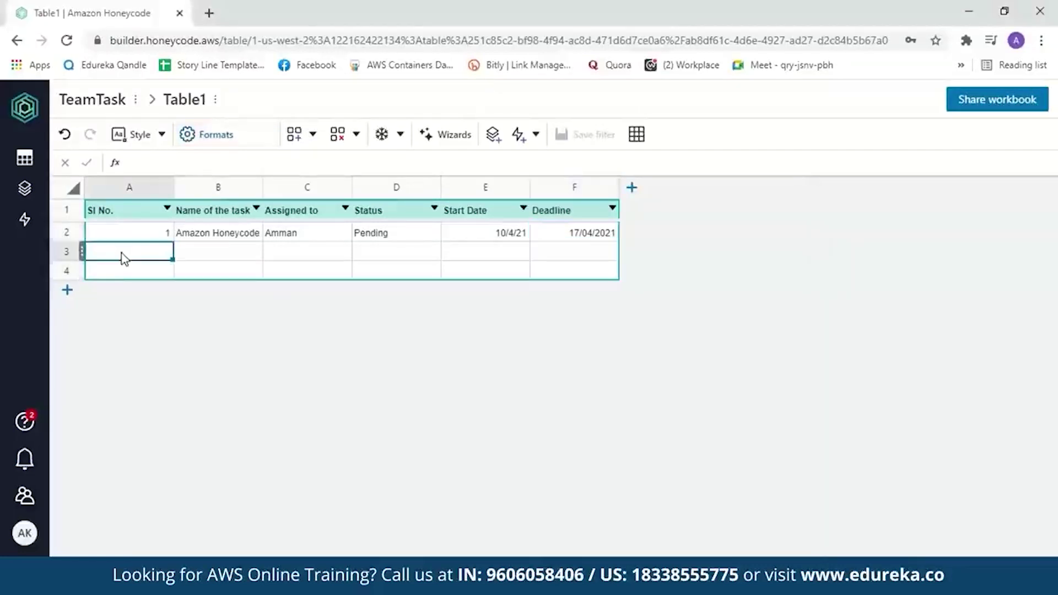
text(2)
key(Tab)
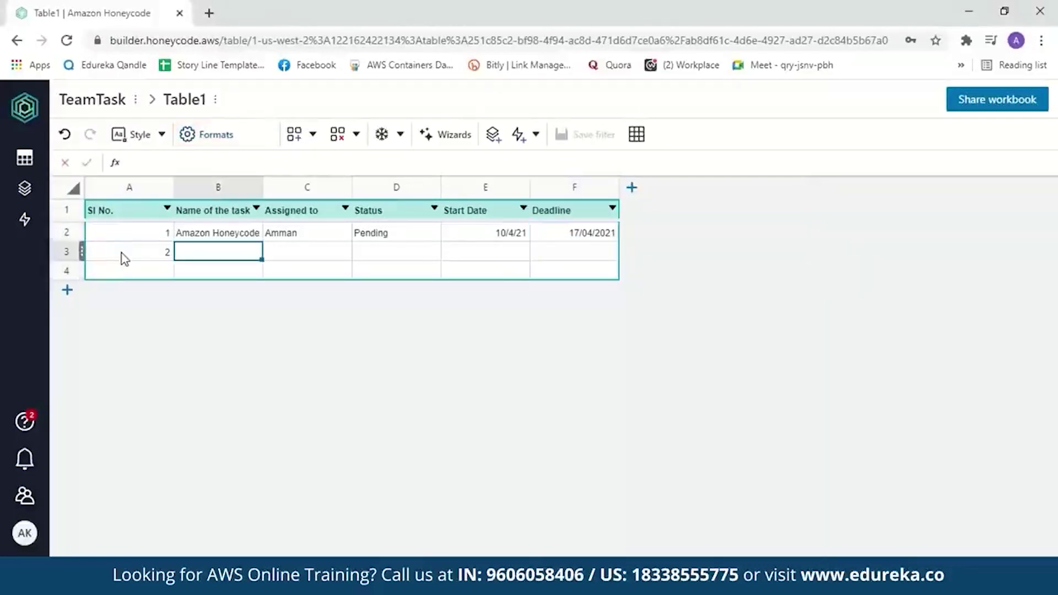
text(Amazon EC2)
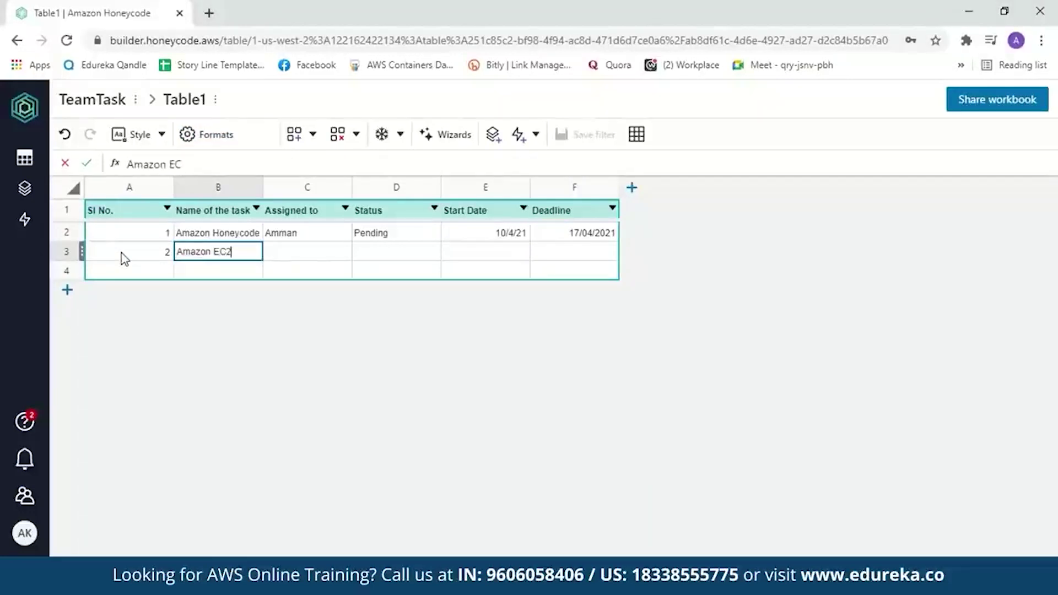
key(Tab)
text(Amman)
key(Tab)
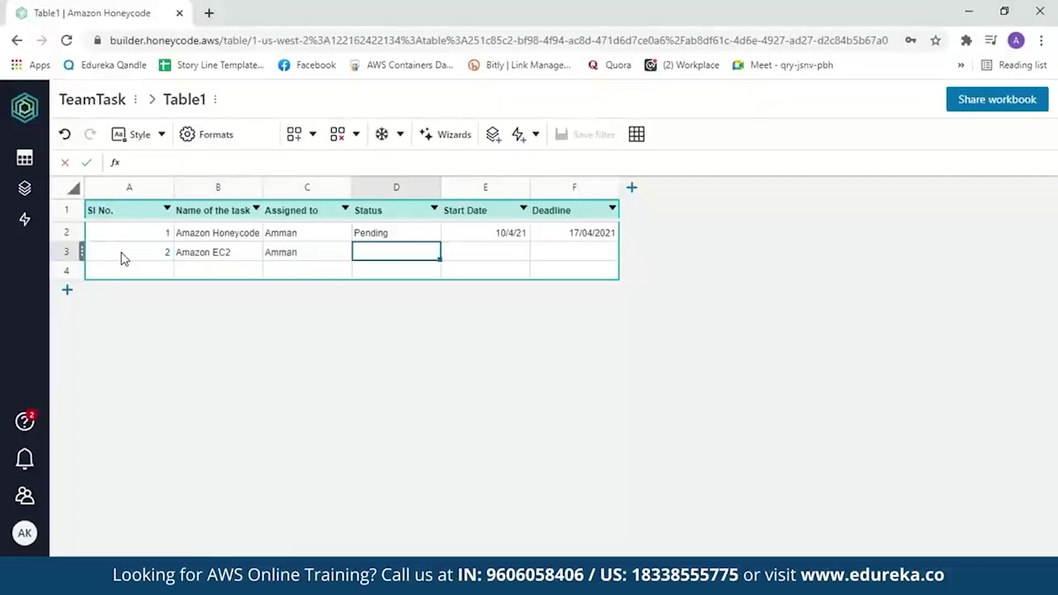
Step: Complete the Amazon EC2 record with status Done, start date 05/4/2021 and deadline 11/04/2021
text(Done)
key(Tab)
text(05/4/2021)
key(Tab)
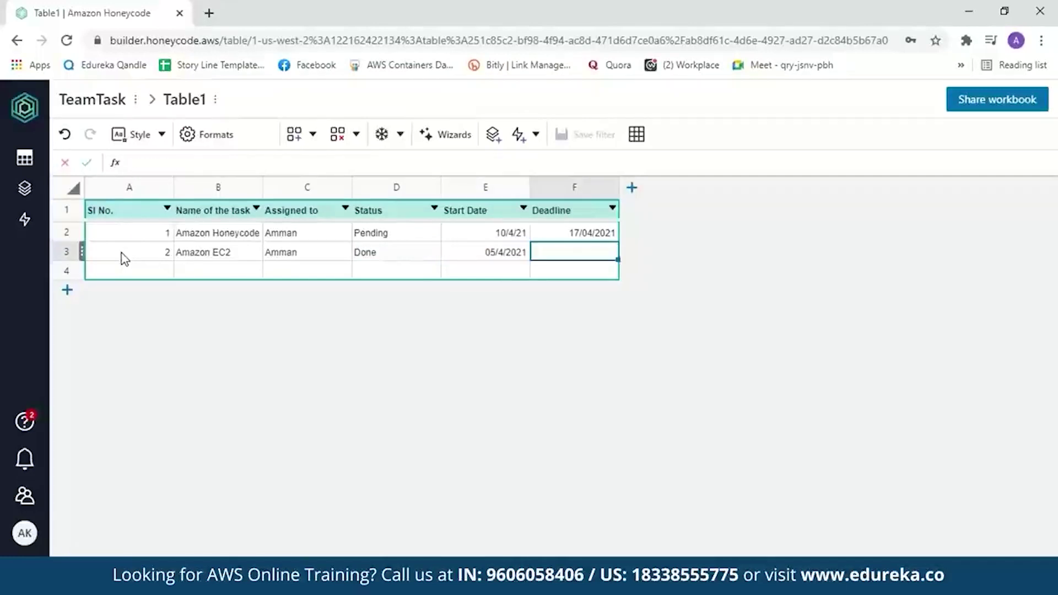
text(11/04/2021)
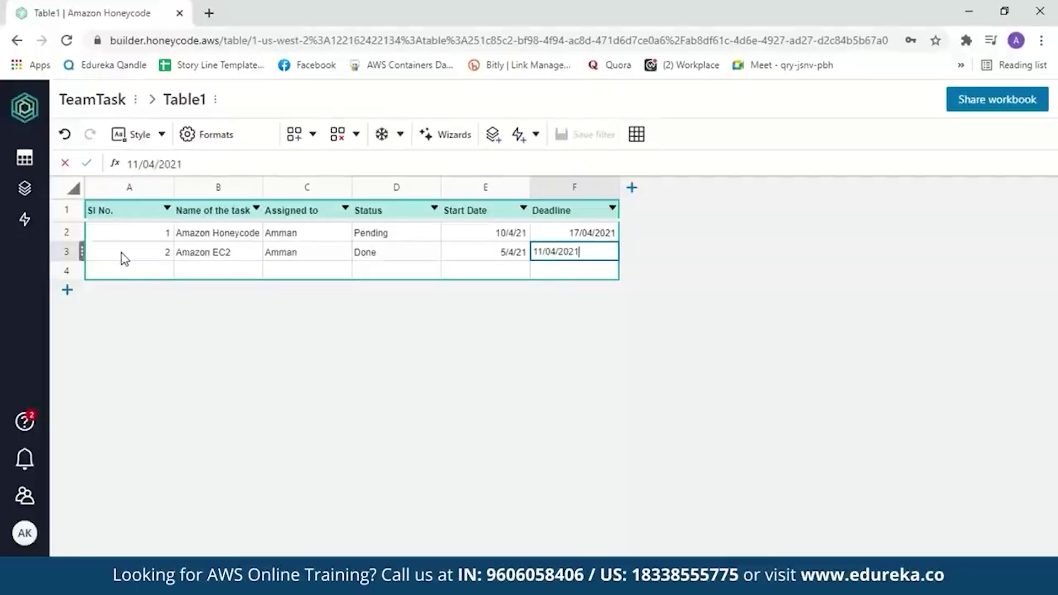
click(414, 249)
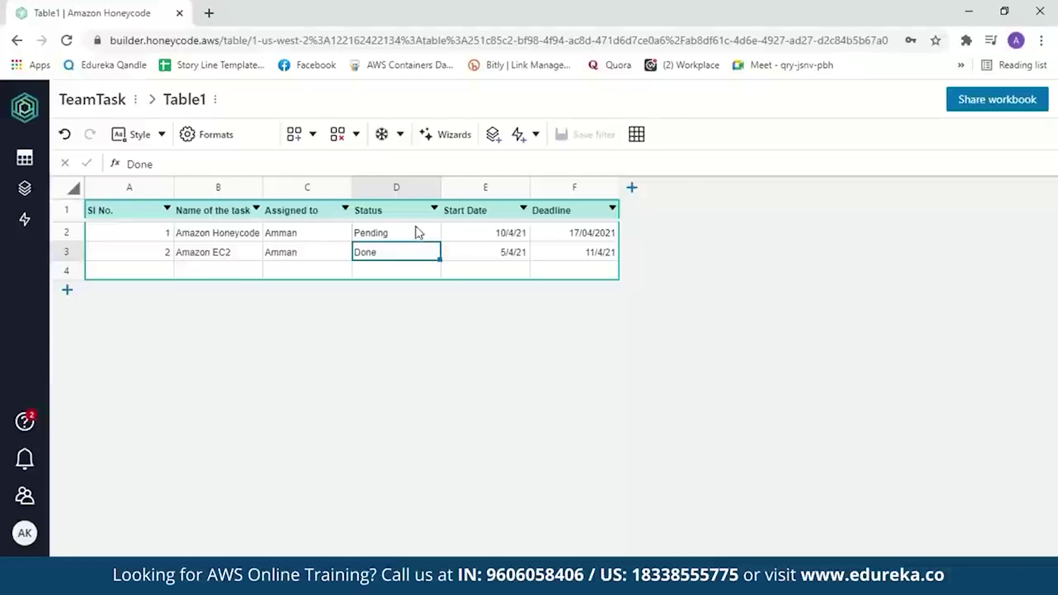
Step: Set the Status column's format to Rowlink & picklist
click(415, 212)
click(225, 150)
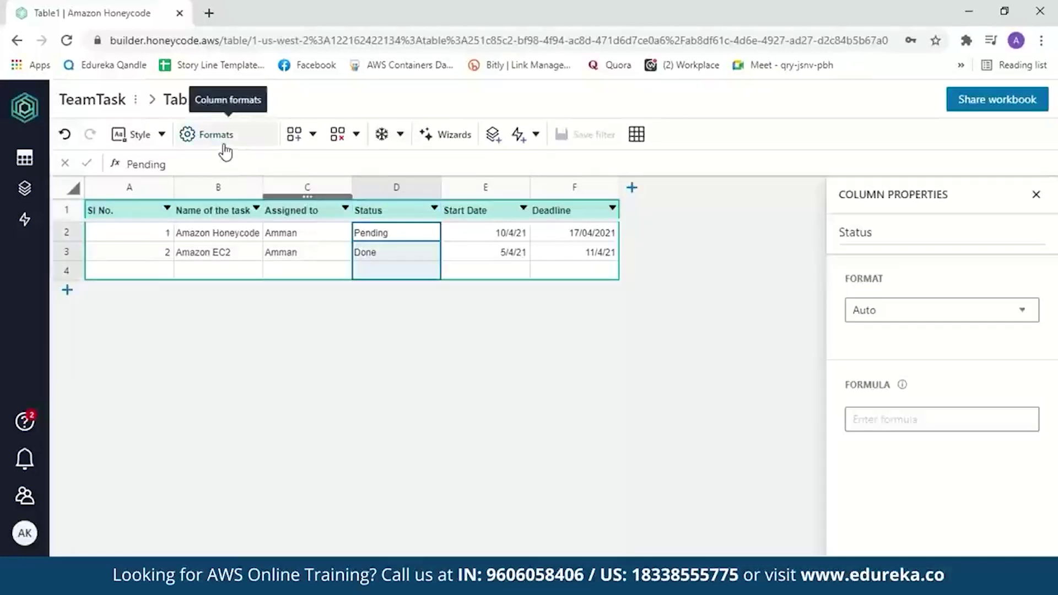
click(1016, 317)
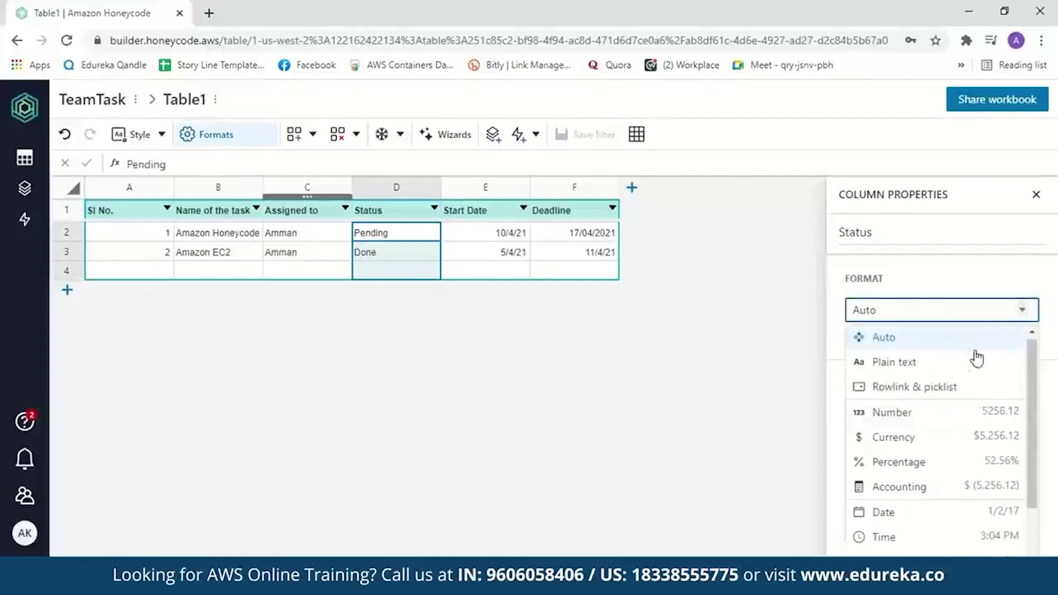
click(952, 390)
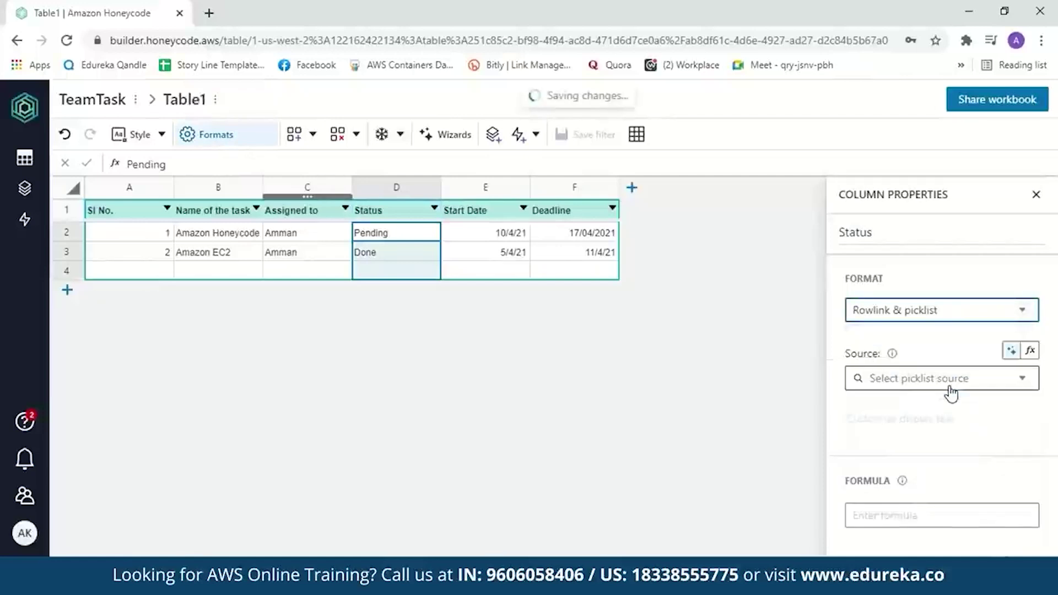
Step: Create the new picklist source table Table1_Status with items Done and Pending for the Status column, and check the picklist in the first record
click(1023, 381)
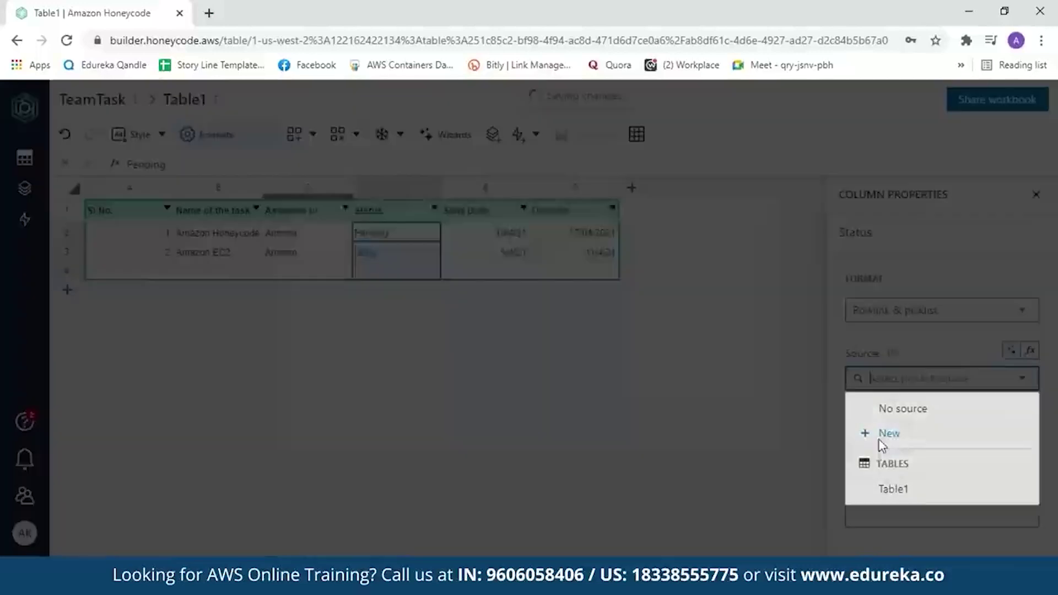
click(889, 433)
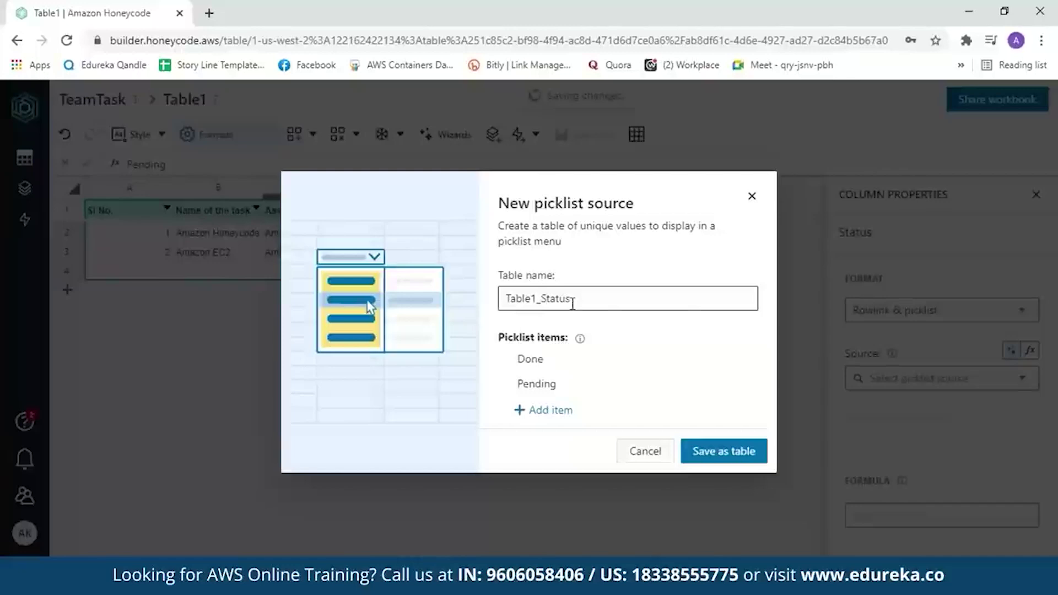
click(548, 364)
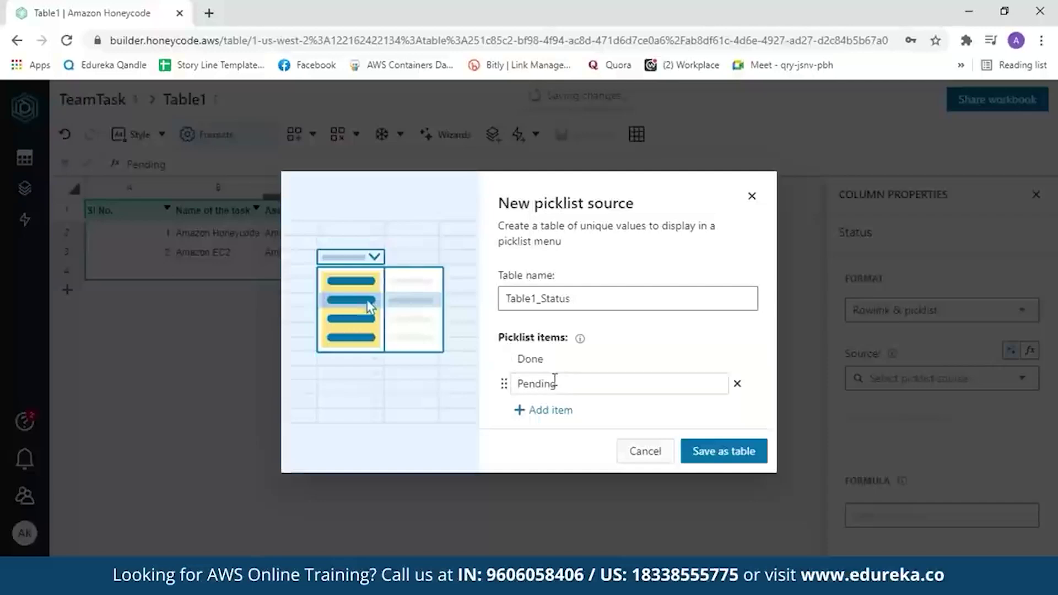
click(721, 453)
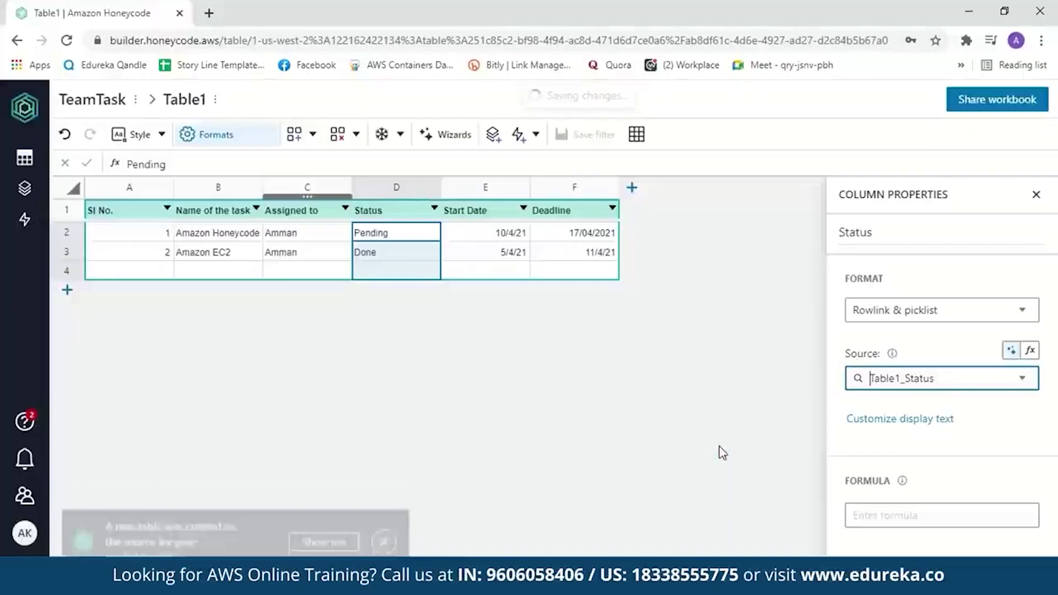
double_click(386, 232)
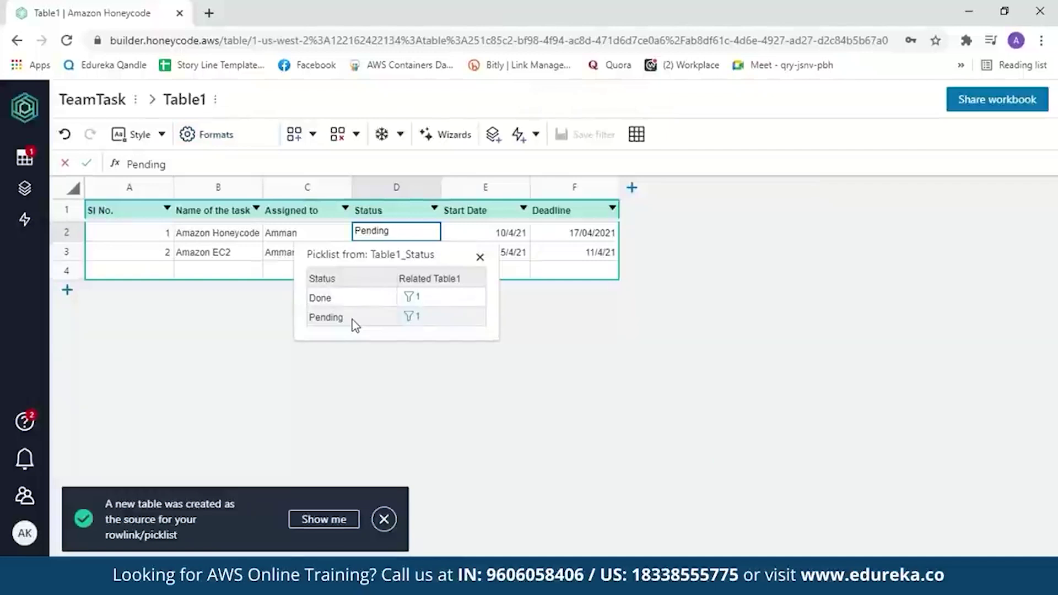
click(463, 235)
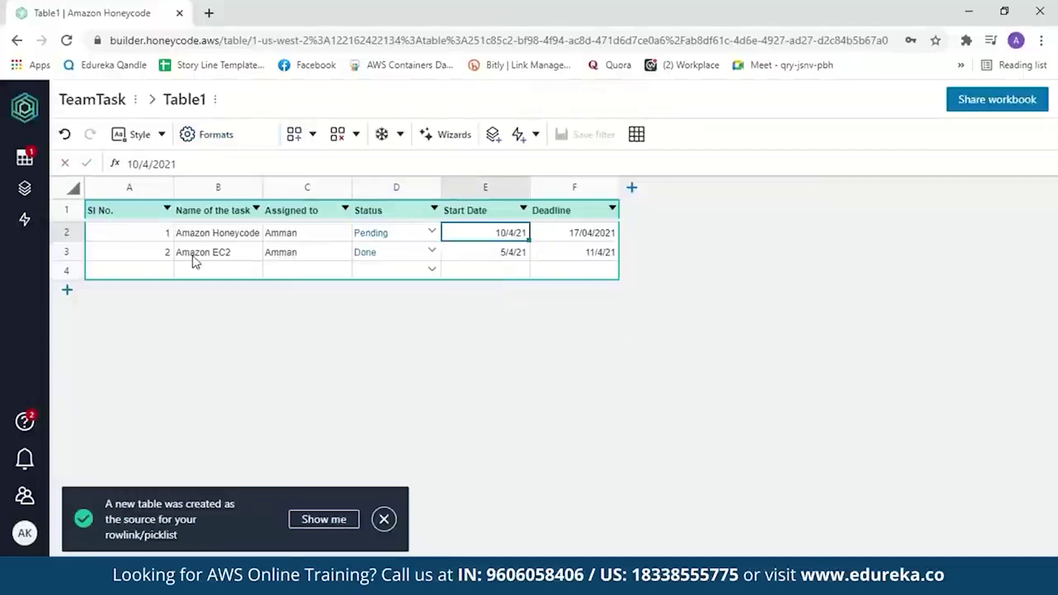
Step: Rename the table Table1 as TeamTask, without a space in the name
click(25, 157)
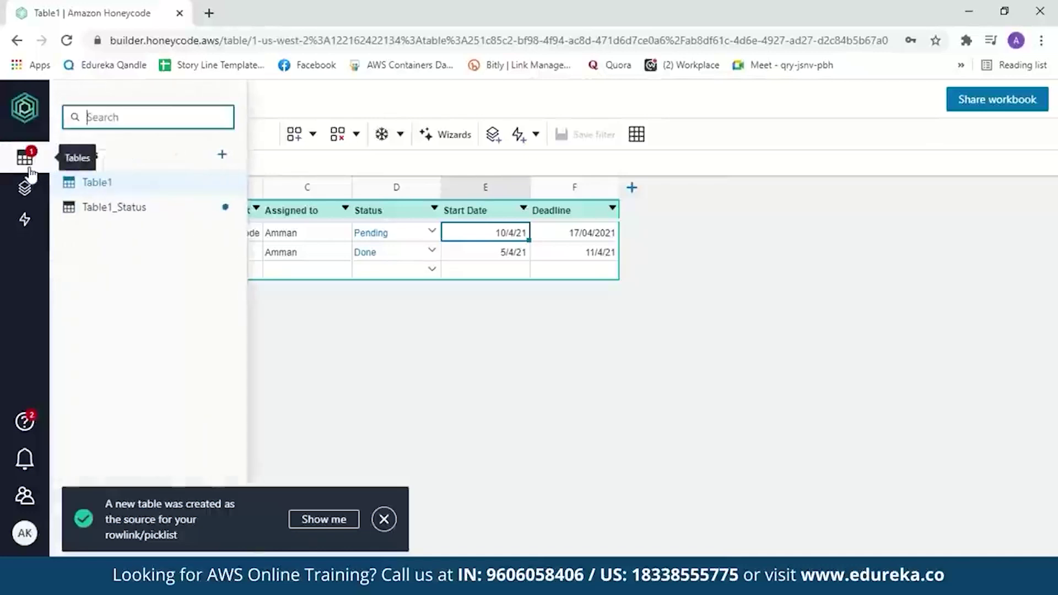
double_click(102, 183)
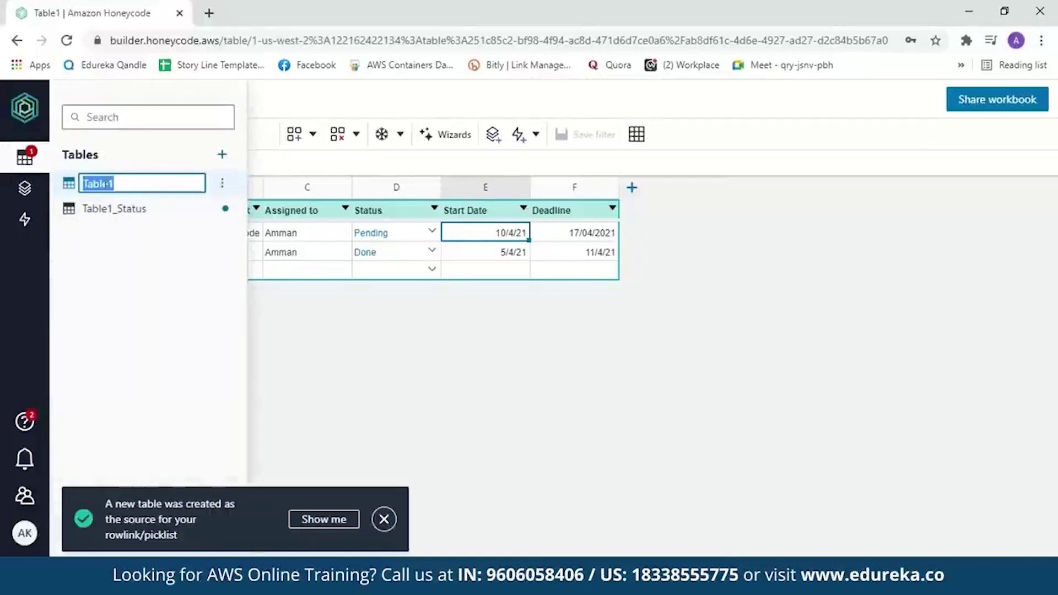
key(BackSpace)
text(Te)
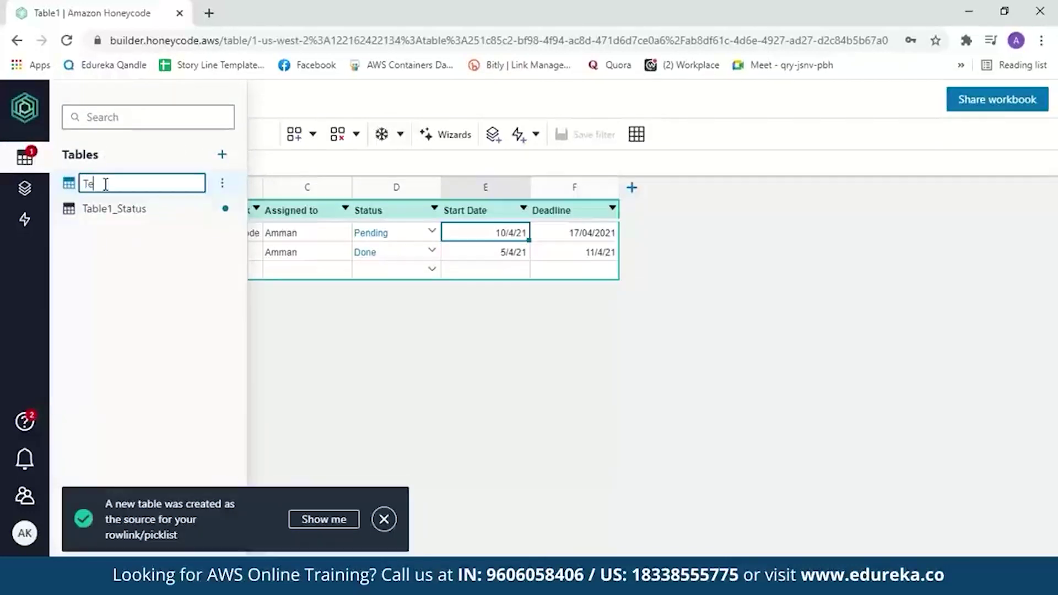
text(amTask)
click(109, 184)
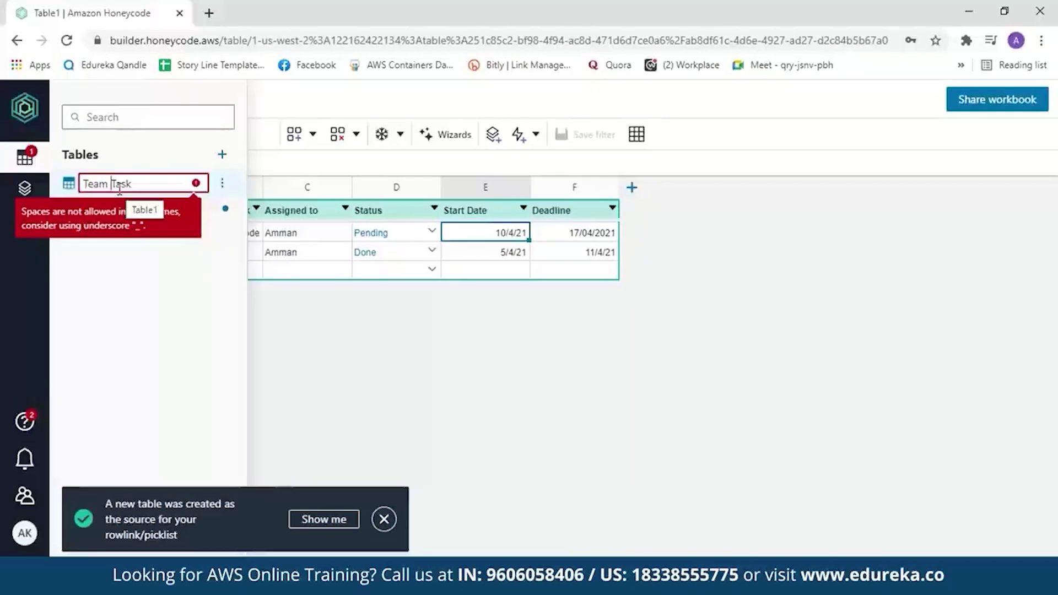
key(BackSpace)
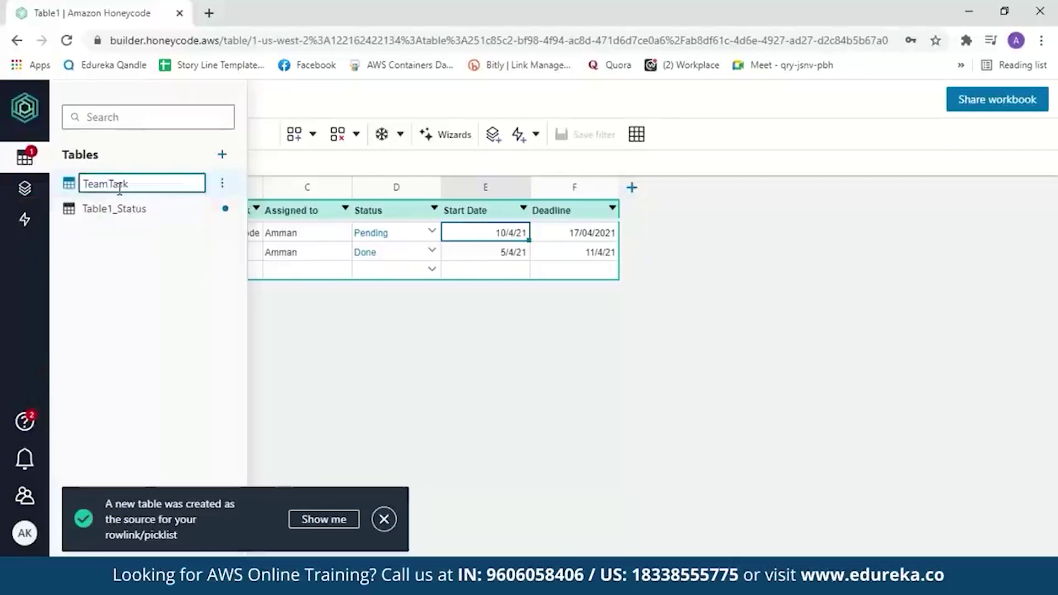
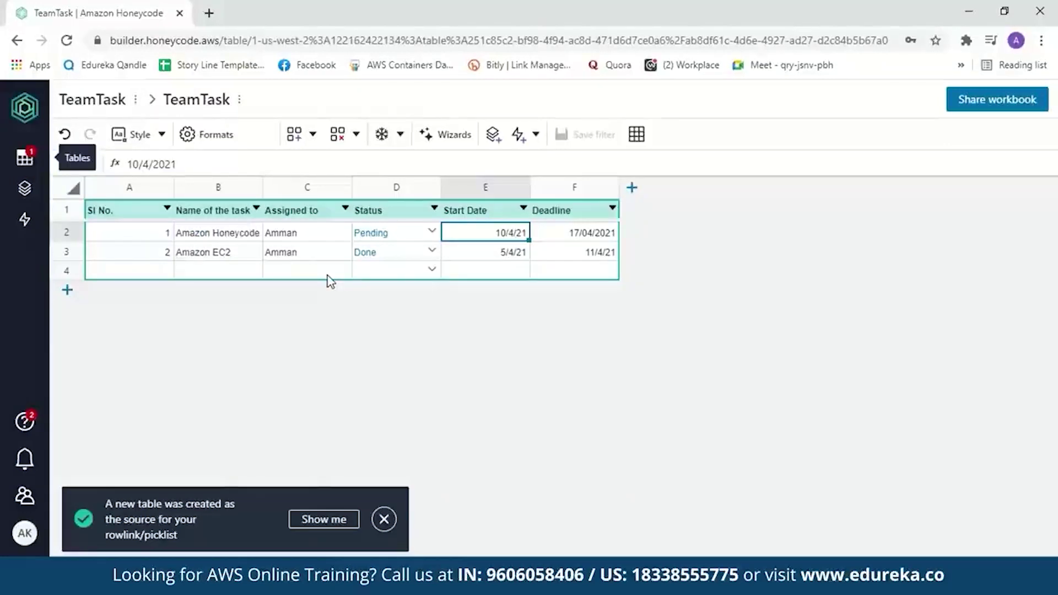
Step: Start building a new app with the app wizard, using the TeamTask table as the source
click(26, 190)
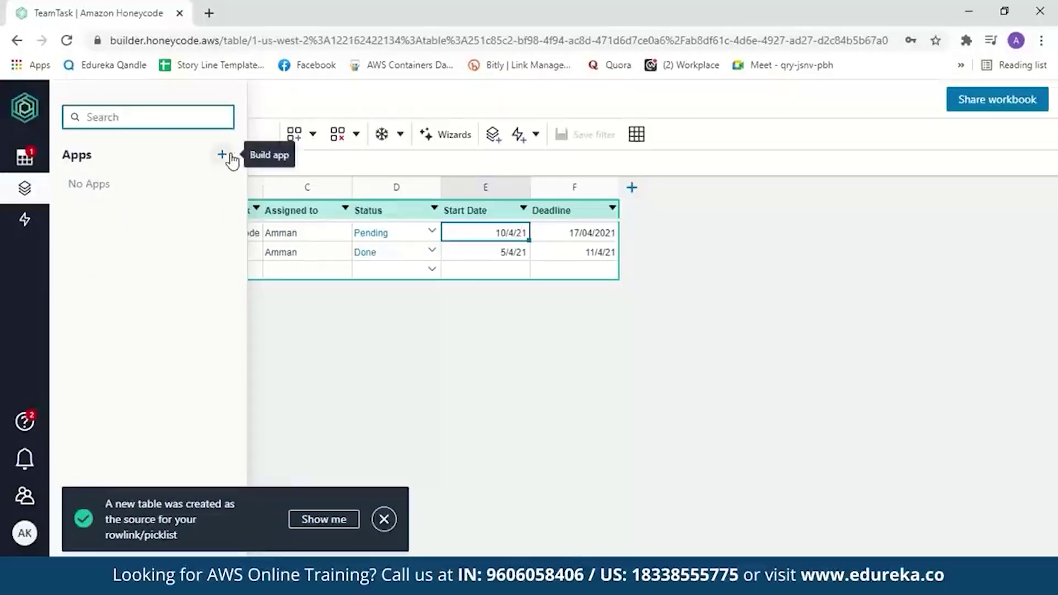
click(232, 159)
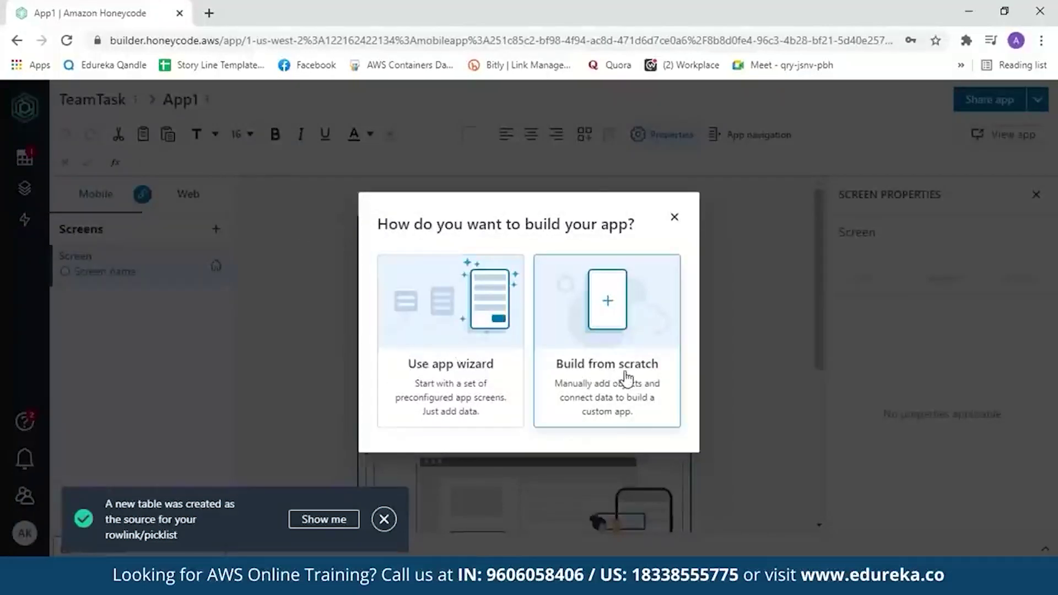
click(508, 426)
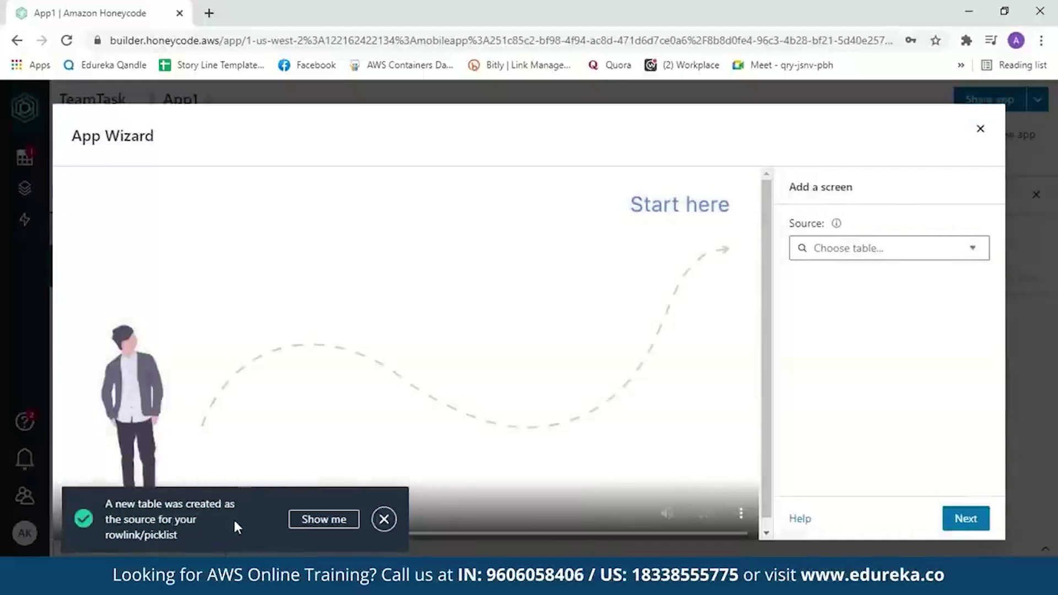
click(384, 519)
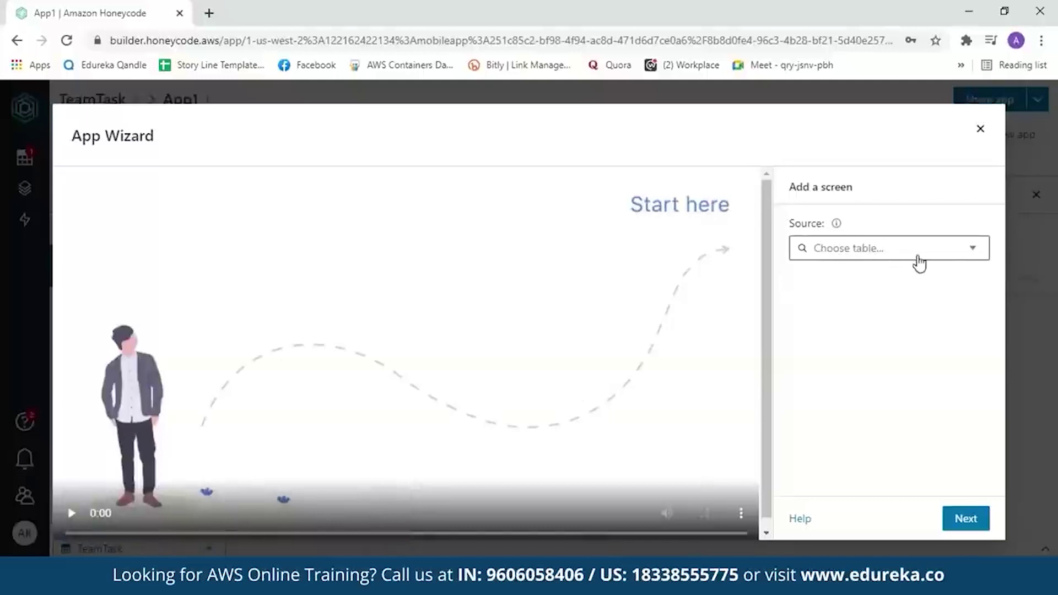
click(986, 263)
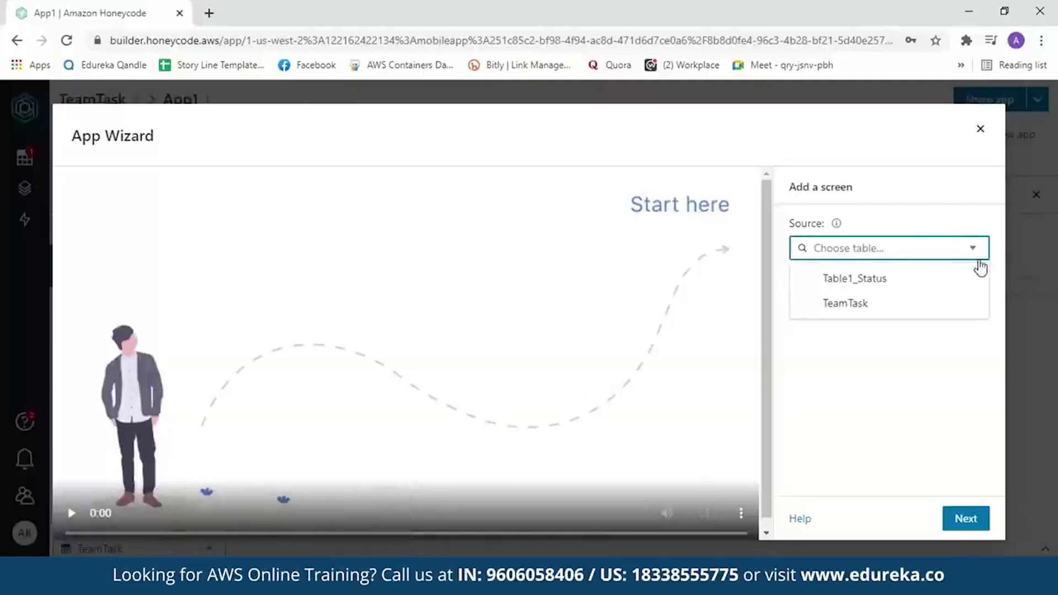
click(888, 316)
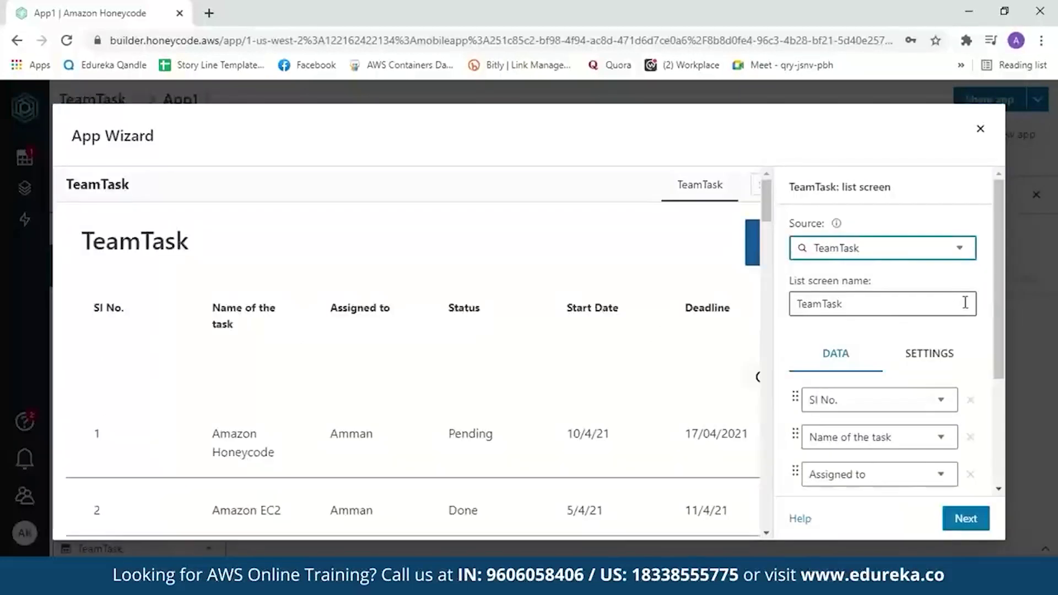
Step: Review the TeamTask list screen's columns and preview, keep them all, and continue to the detail screen
drag(1004, 282, 1017, 377)
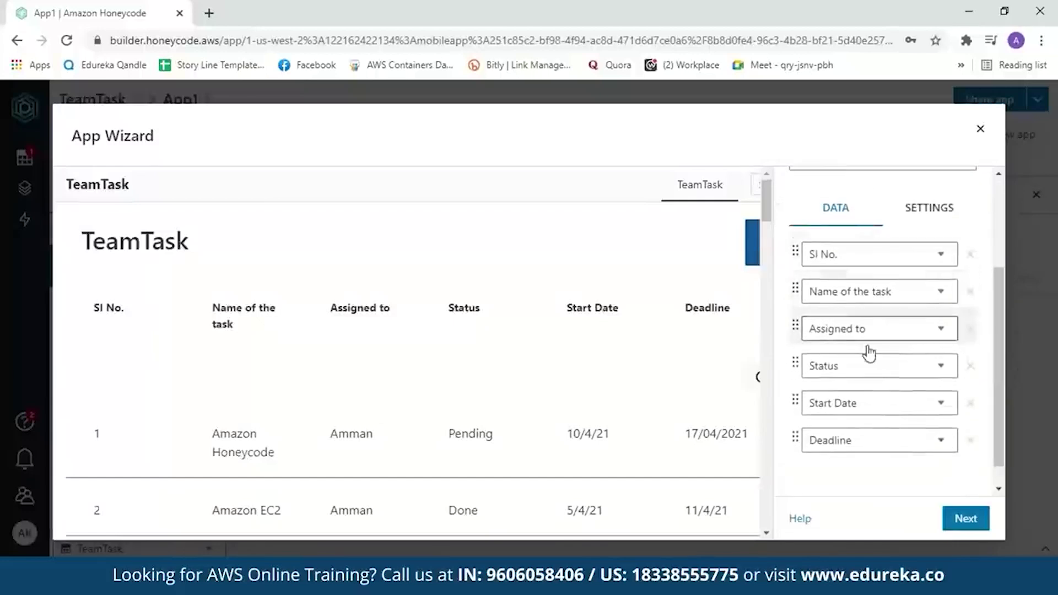
drag(764, 187, 775, 237)
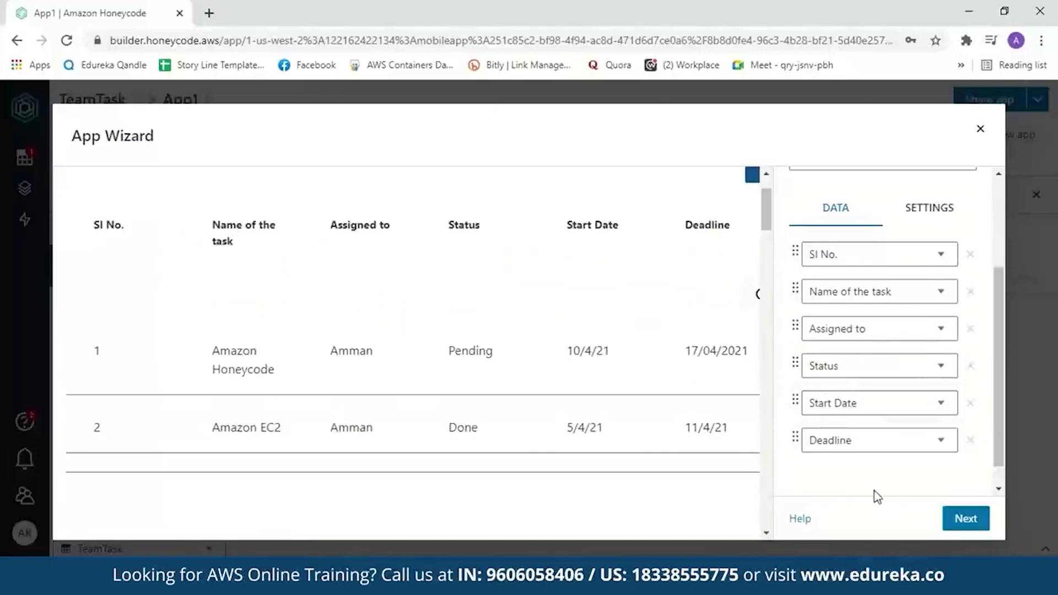
click(957, 518)
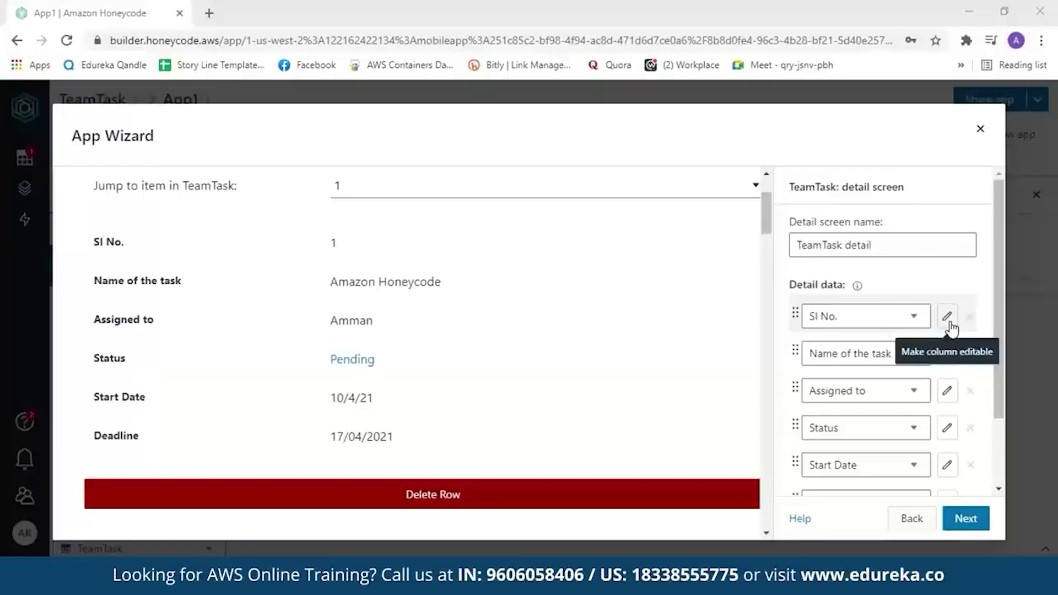
Step: Make Sl No., Name of the task, Assigned to, Status, Start Date and Deadline editable on the detail screen, and continue to the form screen
click(948, 393)
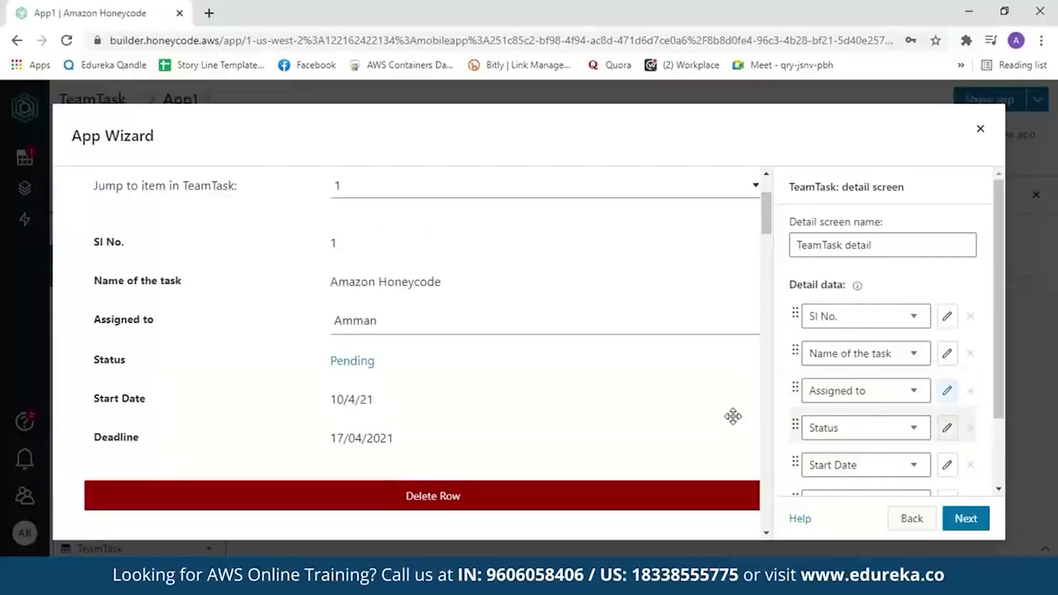
click(948, 354)
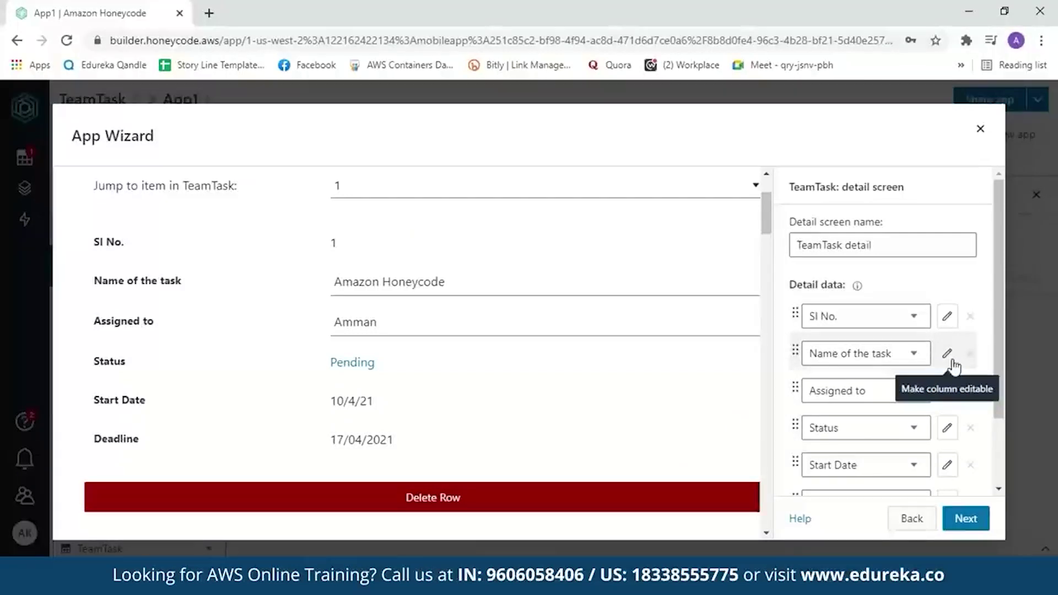
click(948, 316)
click(948, 428)
scroll(967, 168, down, 1)
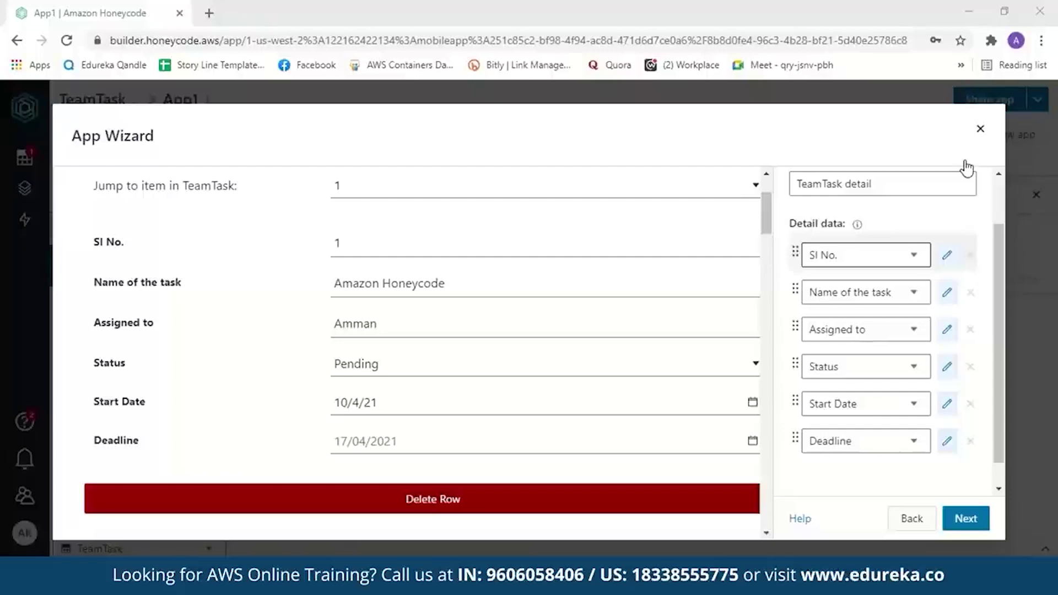
click(986, 528)
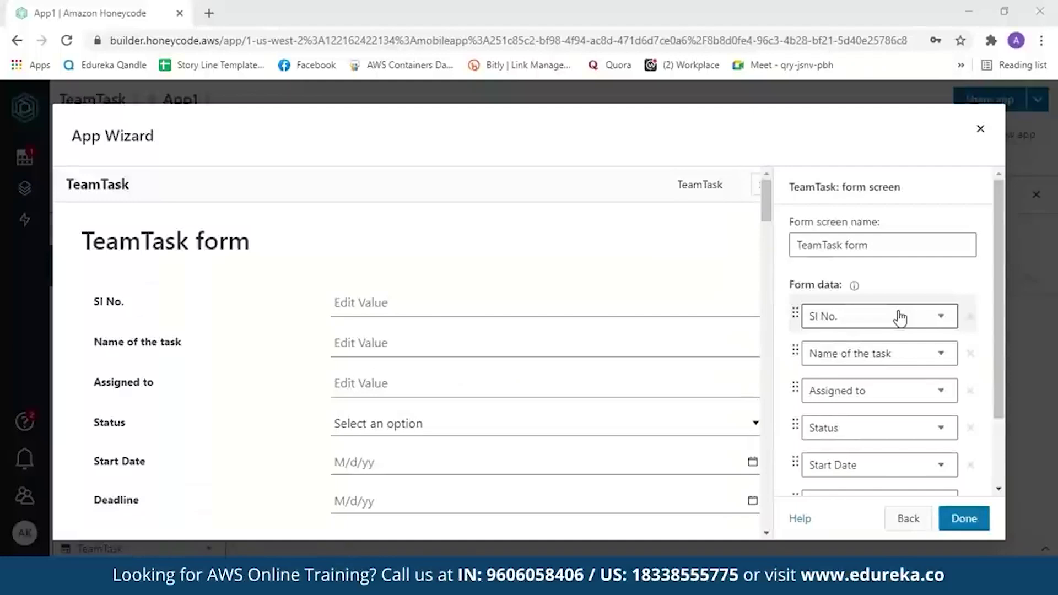
Step: Review and accept the TeamTask form screen with all its fields, and open the generated TeamTask app
scroll(769, 225, down, 1)
scroll(769, 225, down, 1)
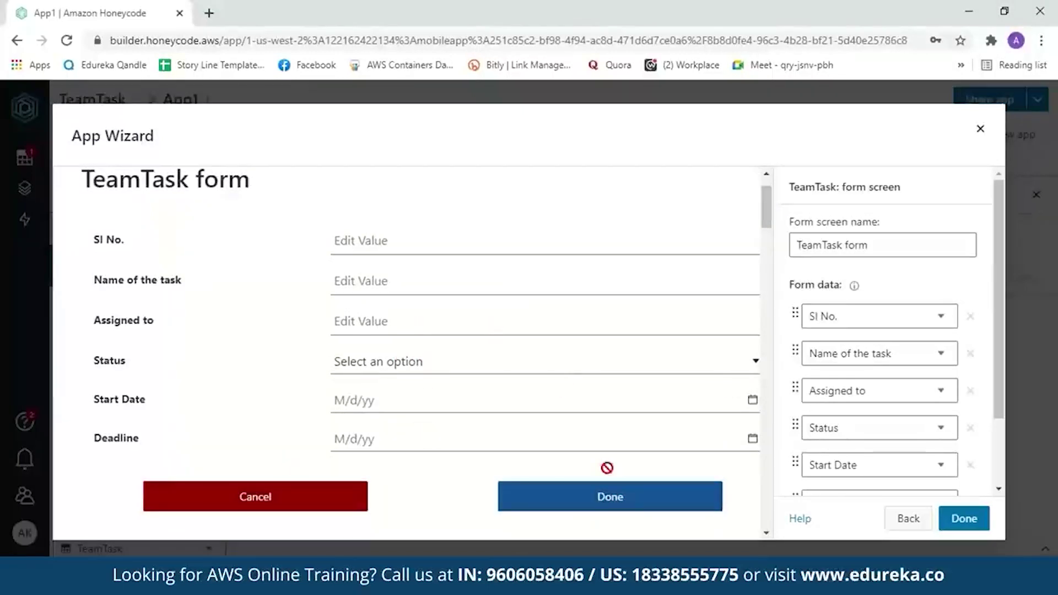
scroll(999, 371, down, 1)
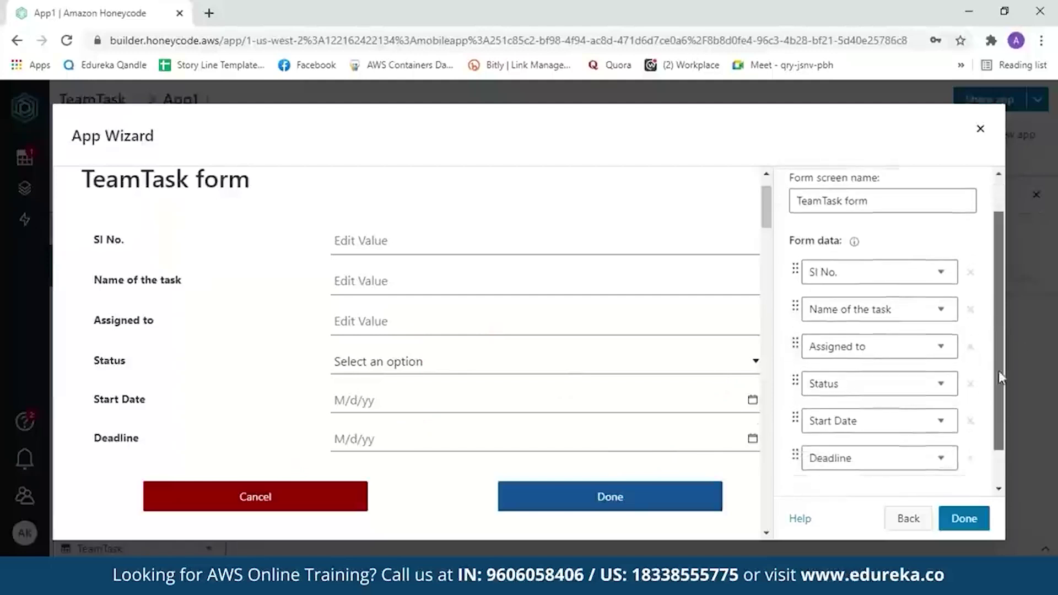
drag(998, 371, 1003, 415)
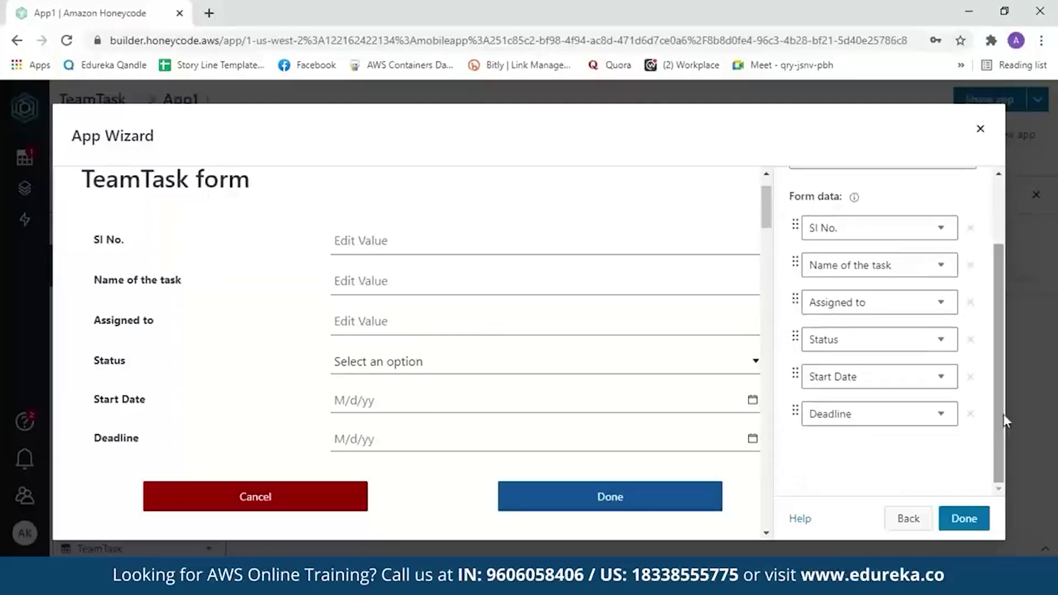
click(958, 521)
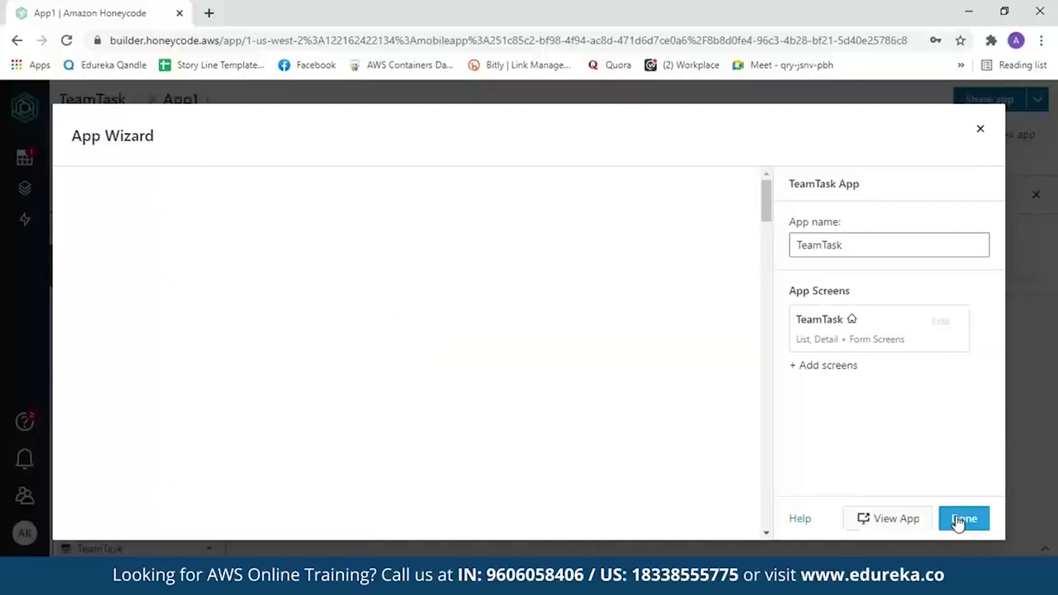
click(888, 519)
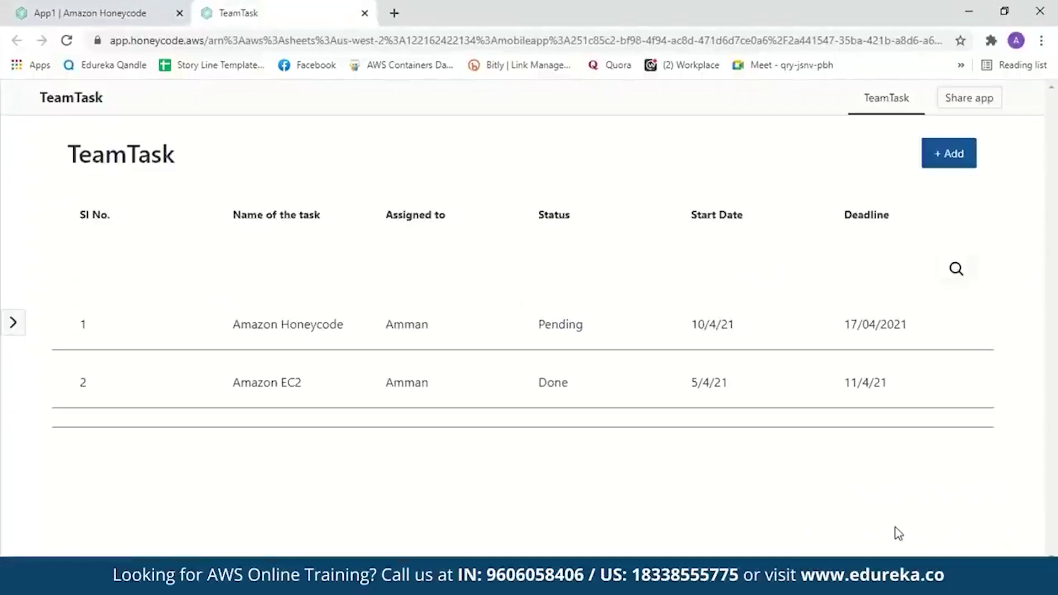
Step: Examine the task list's search box and the form for adding a task, and return to the list
click(522, 274)
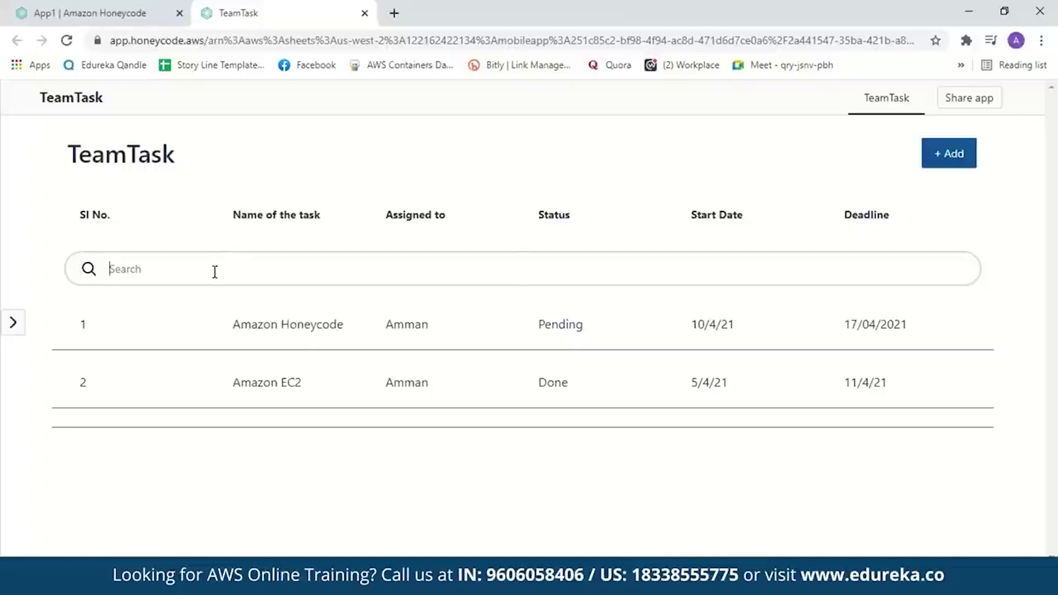
click(954, 158)
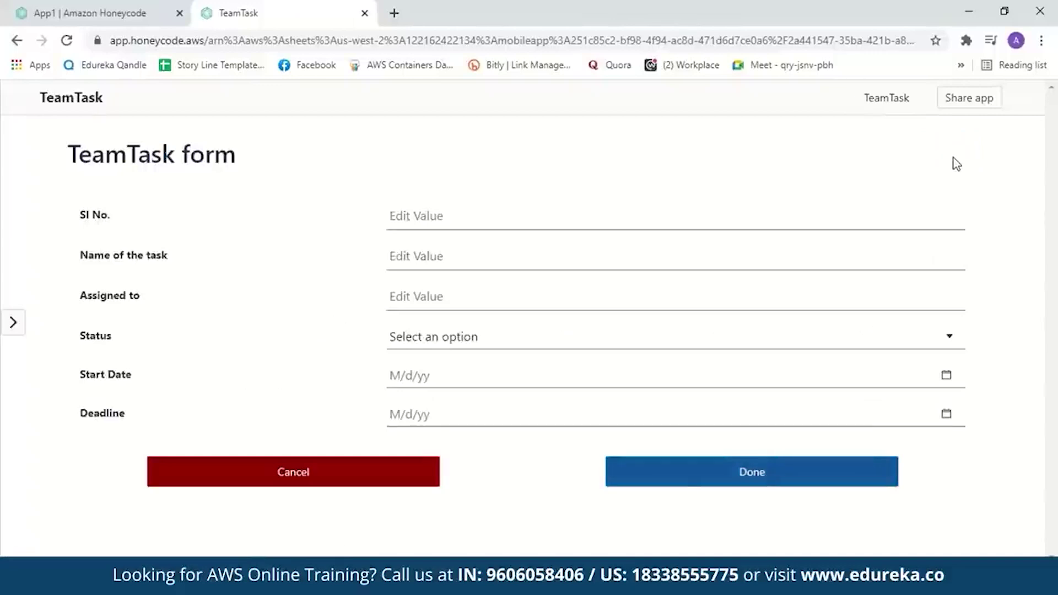
click(16, 39)
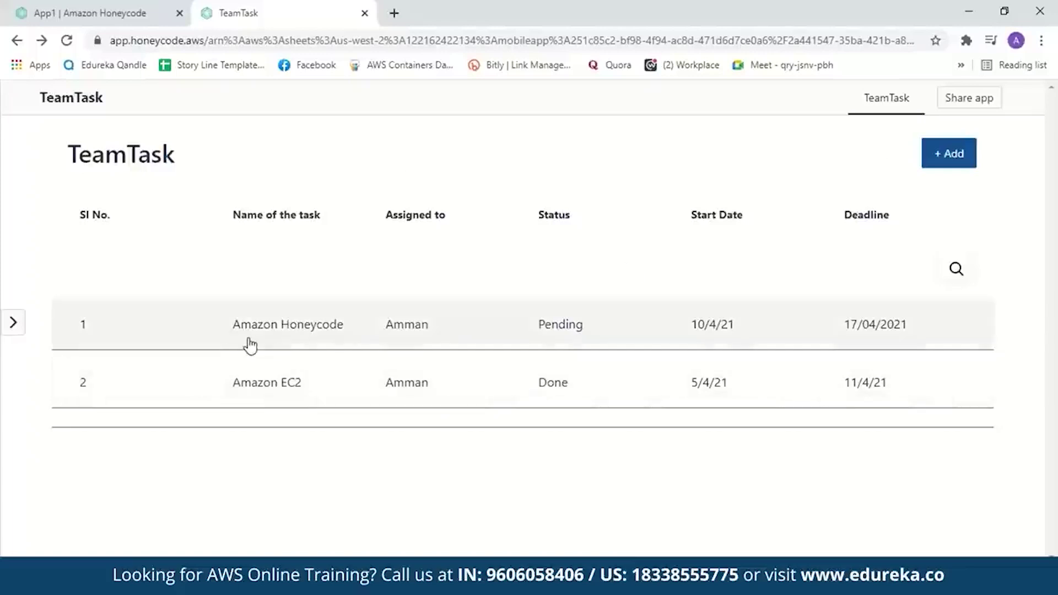
Step: Open the Amazon Honeycode task's details and set its status to Done
click(248, 342)
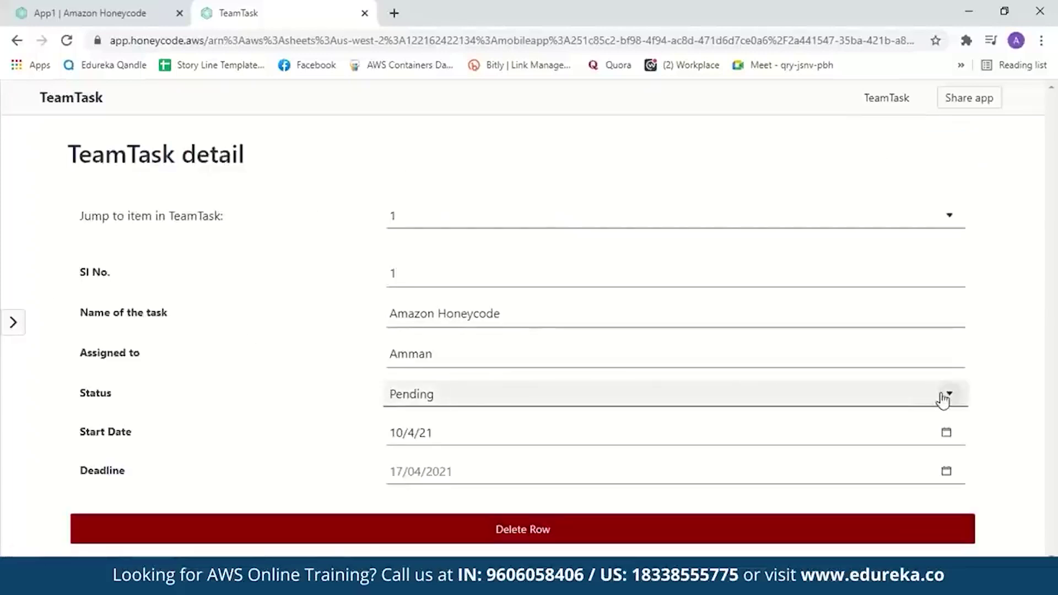
click(945, 394)
click(712, 453)
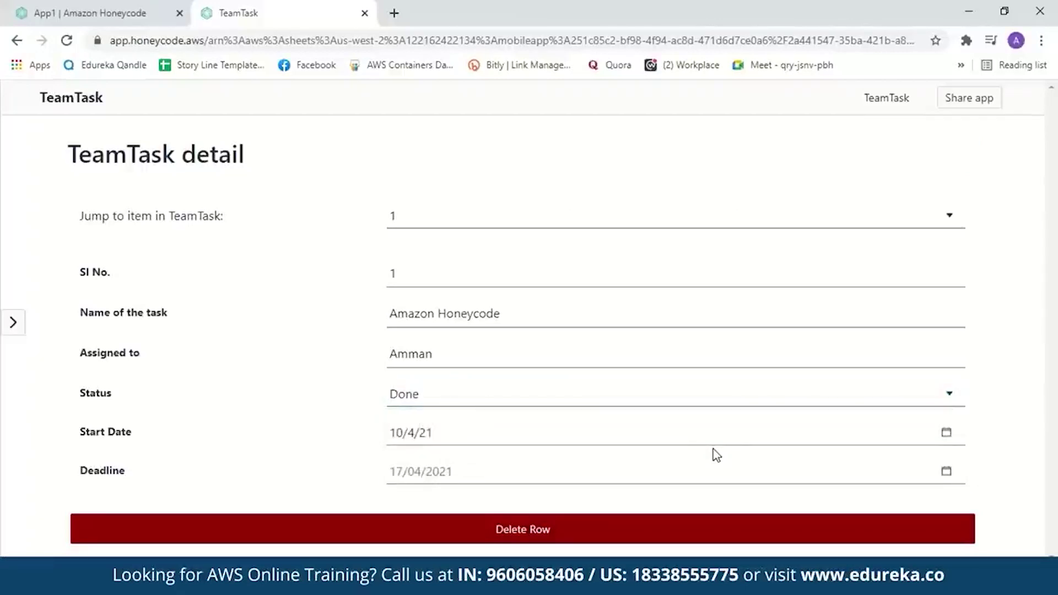
Step: Return to the task list, switch to the Honeycode builder, and close the app wizard to continue in the builder
click(17, 42)
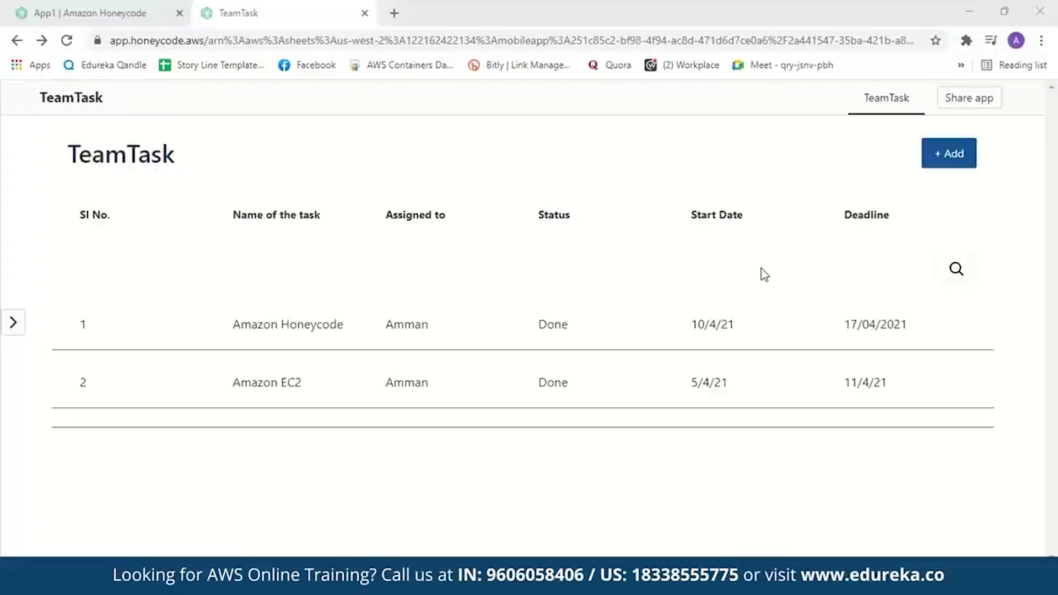
click(88, 13)
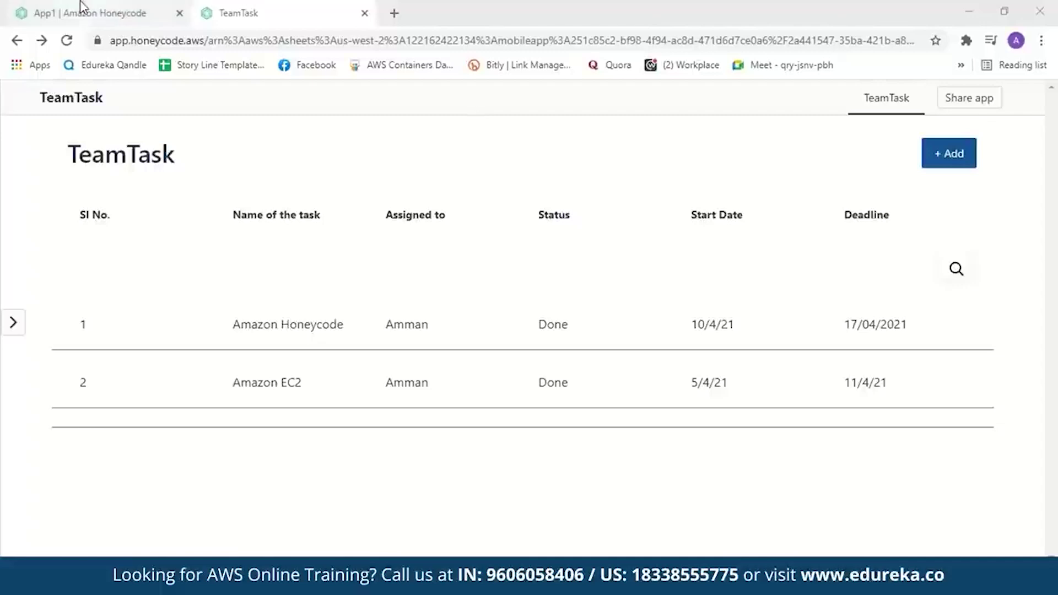
click(981, 132)
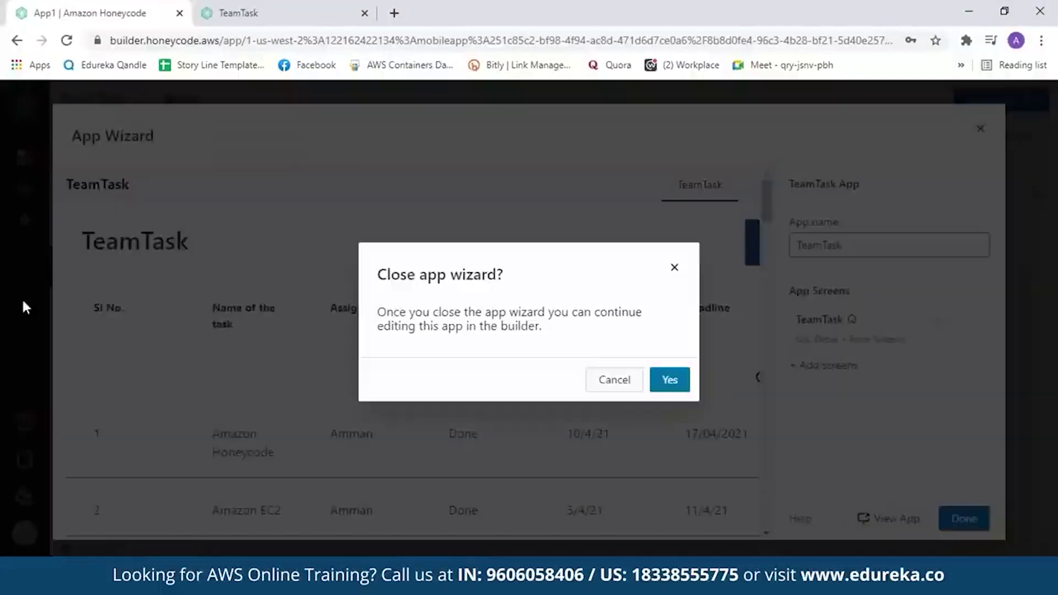
click(670, 382)
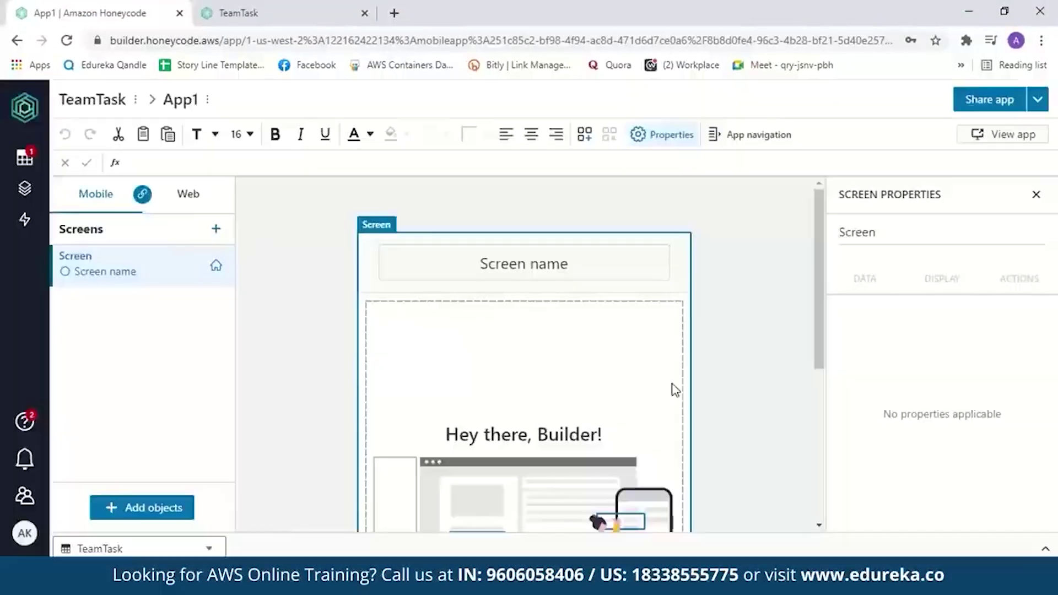
Step: Create a new automation in the TeamTask workbook without the introduction, and examine the triggers and actions it offers
click(22, 226)
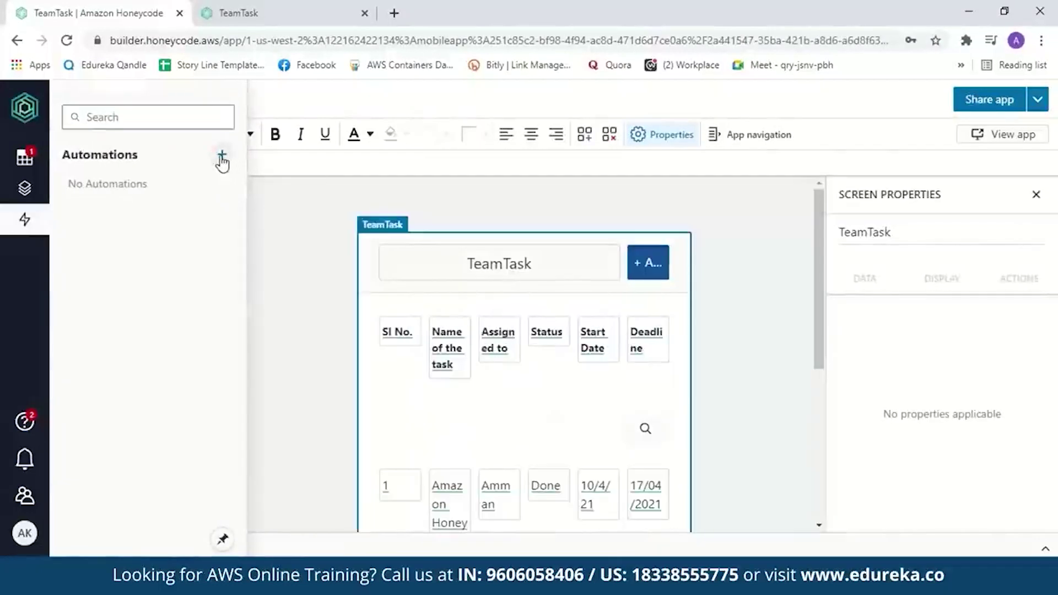
click(226, 157)
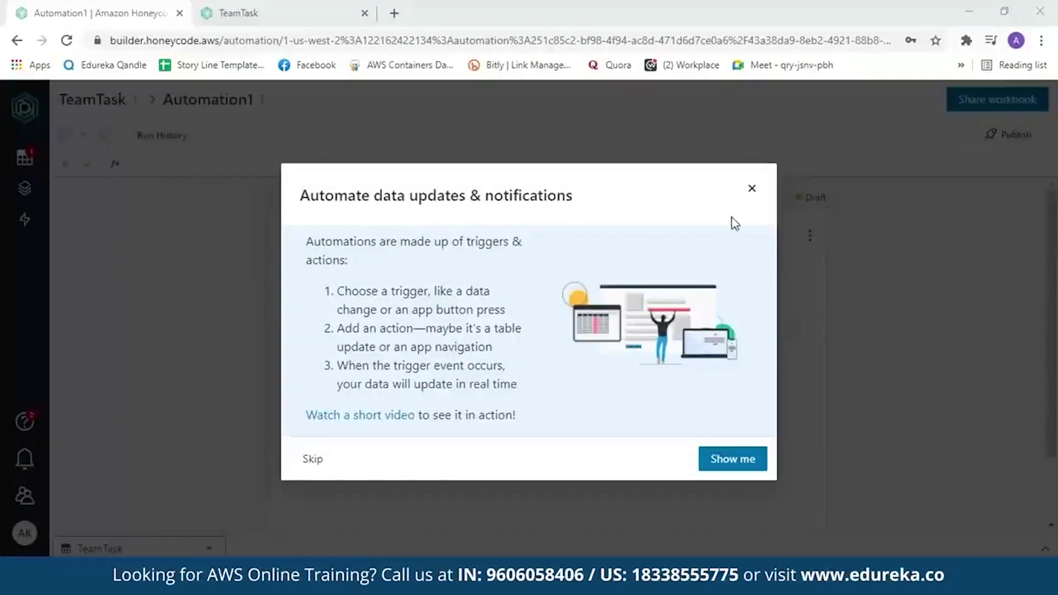
click(752, 189)
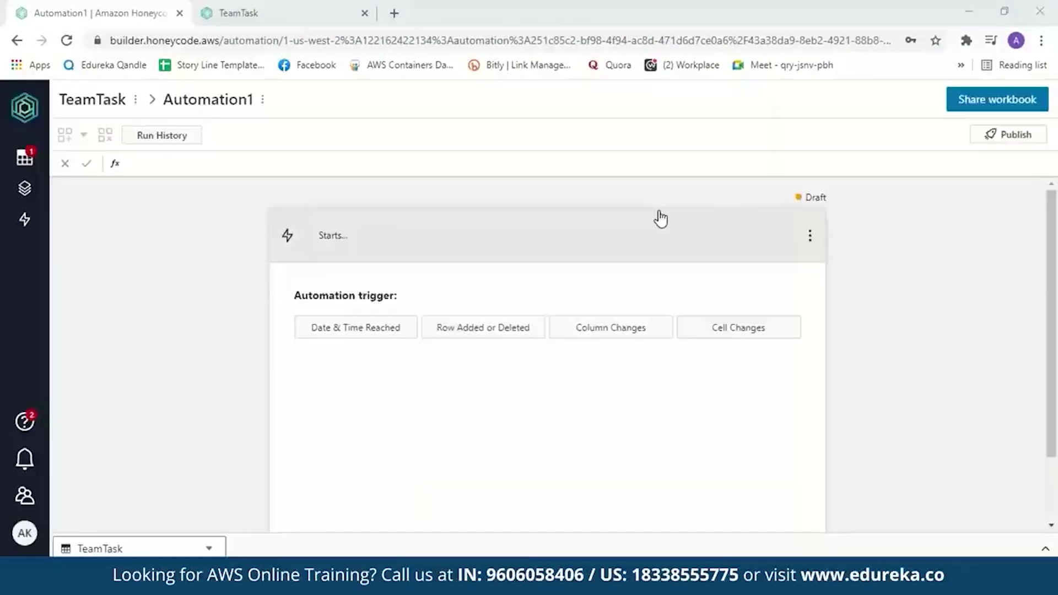
click(345, 240)
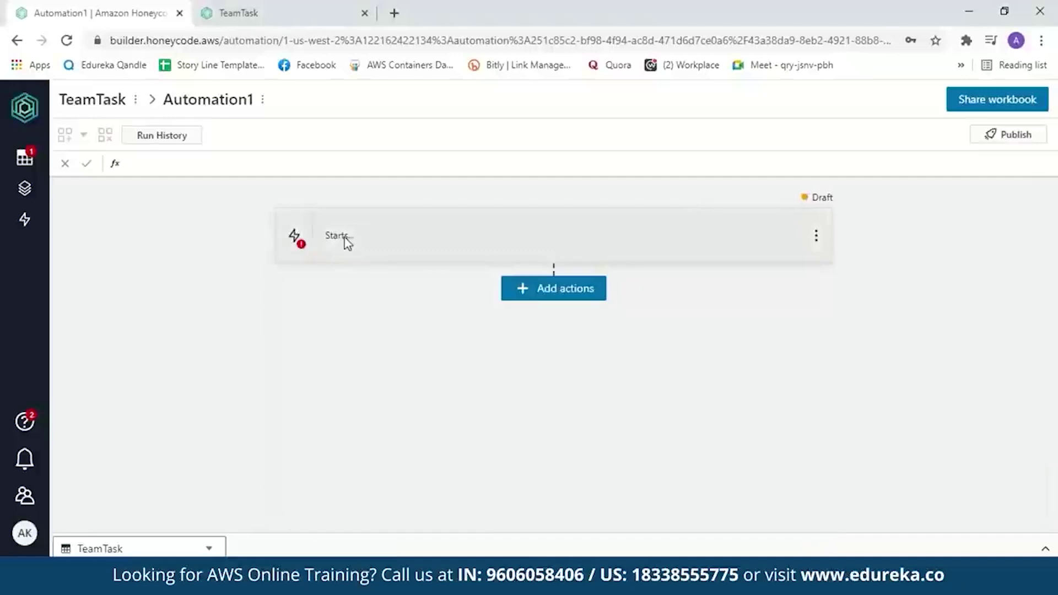
click(542, 295)
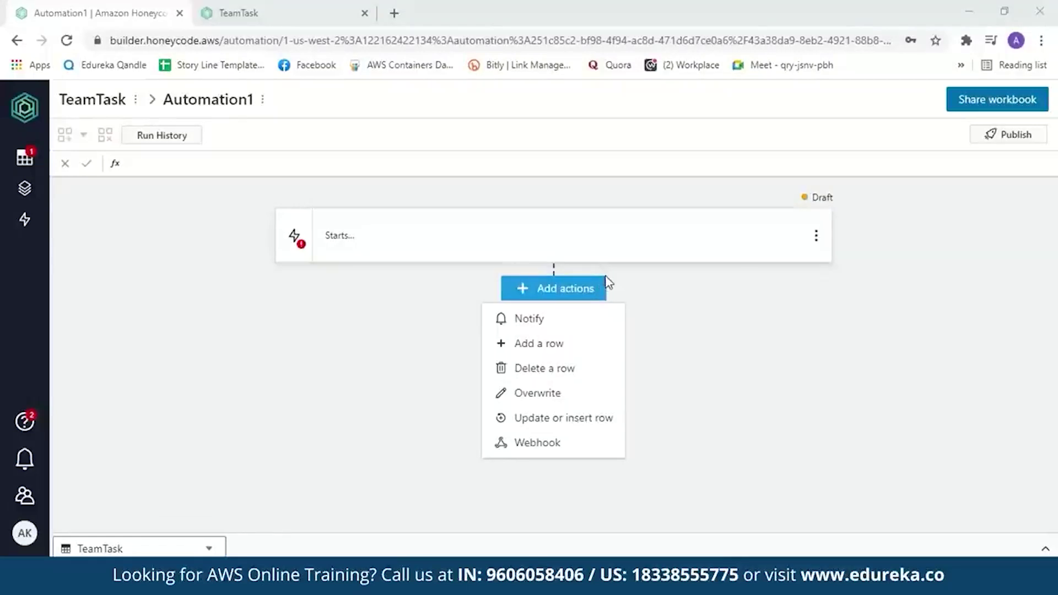
Step: Switch to the running TeamTask app, examine its sharing options, and close them without adding a contact
click(235, 15)
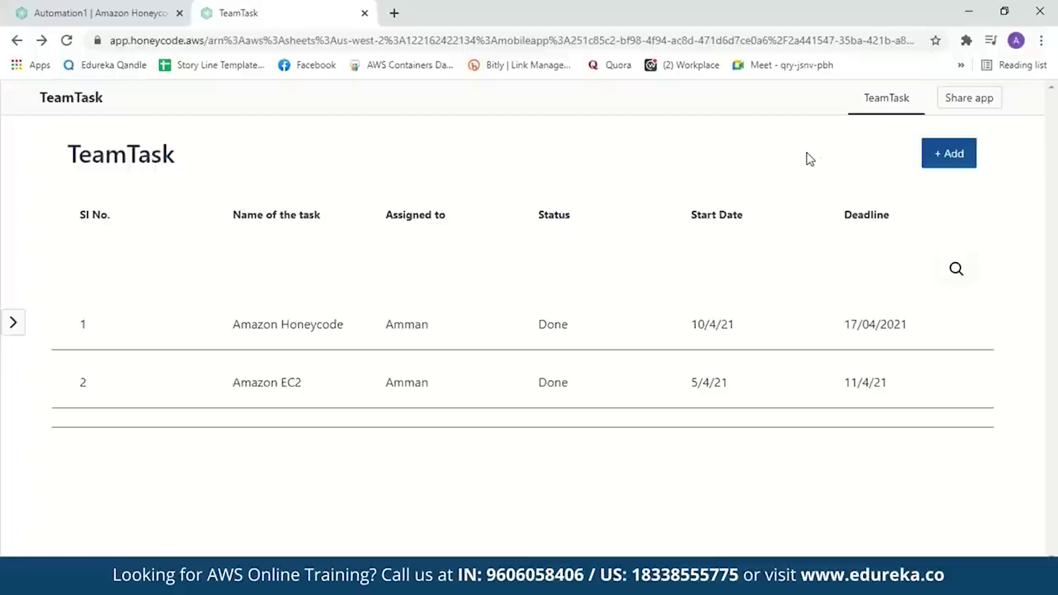
click(964, 104)
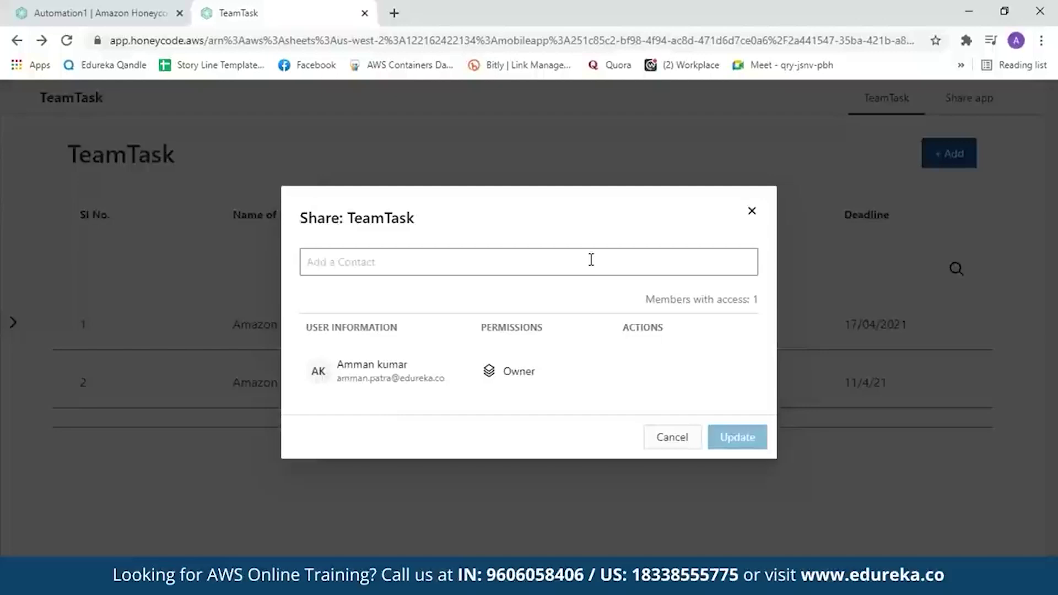
click(664, 435)
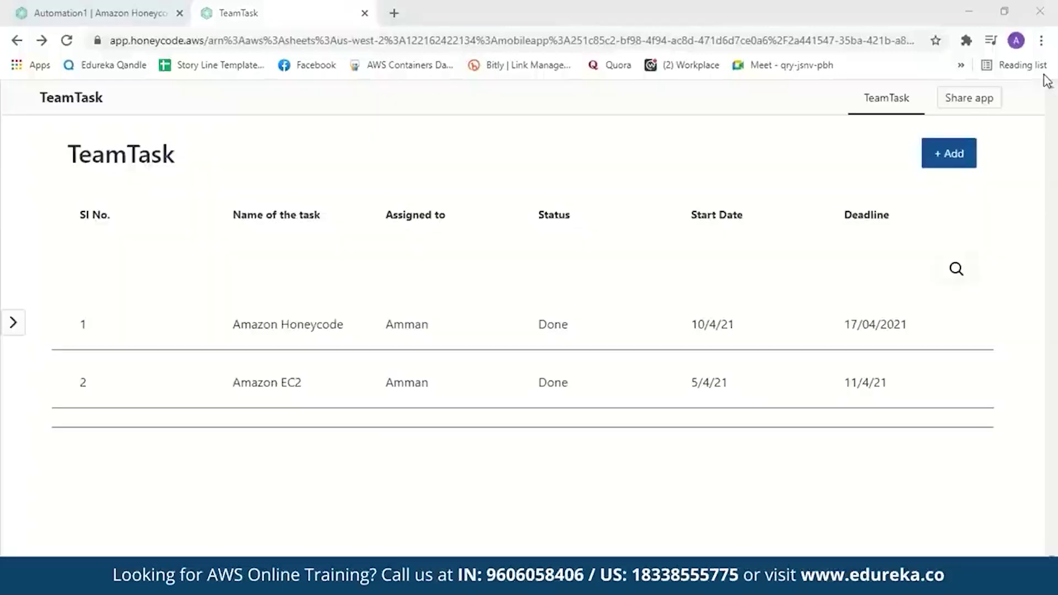